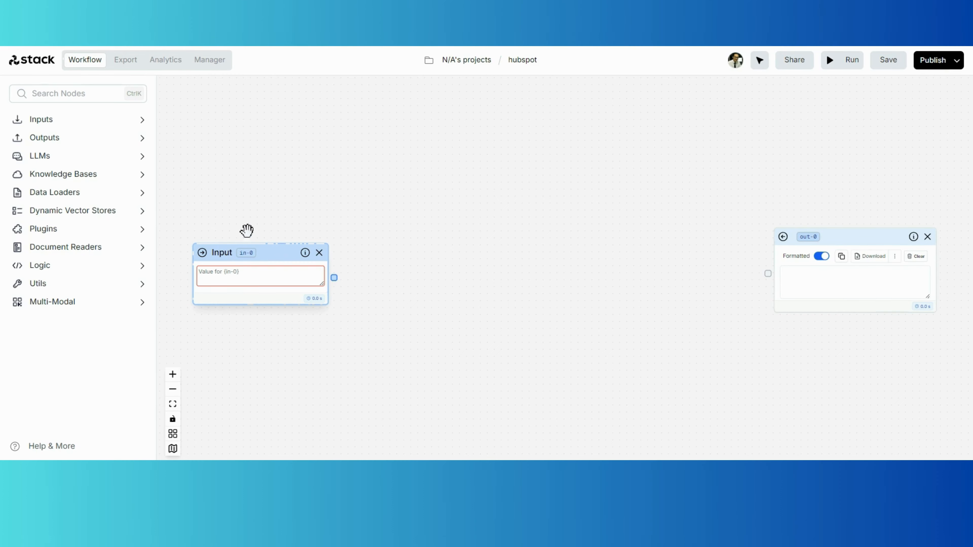
# Add an OpenAI node between the Input and output nodes and set its model to gpt-4-turbo
pyautogui.click(110, 156)
pyautogui.moveTo(116, 175); pyautogui.dragTo(461, 124)
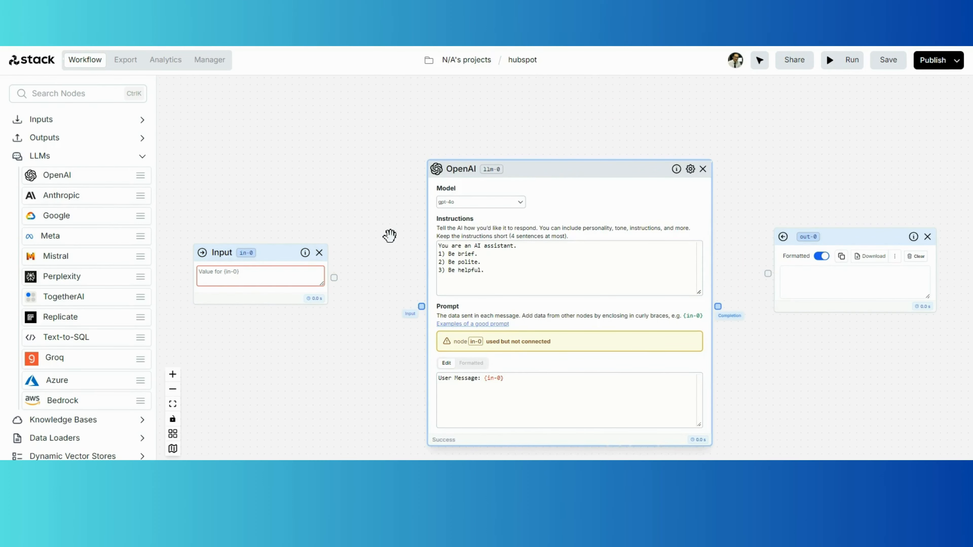
pyautogui.scroll(3, 424, 240)
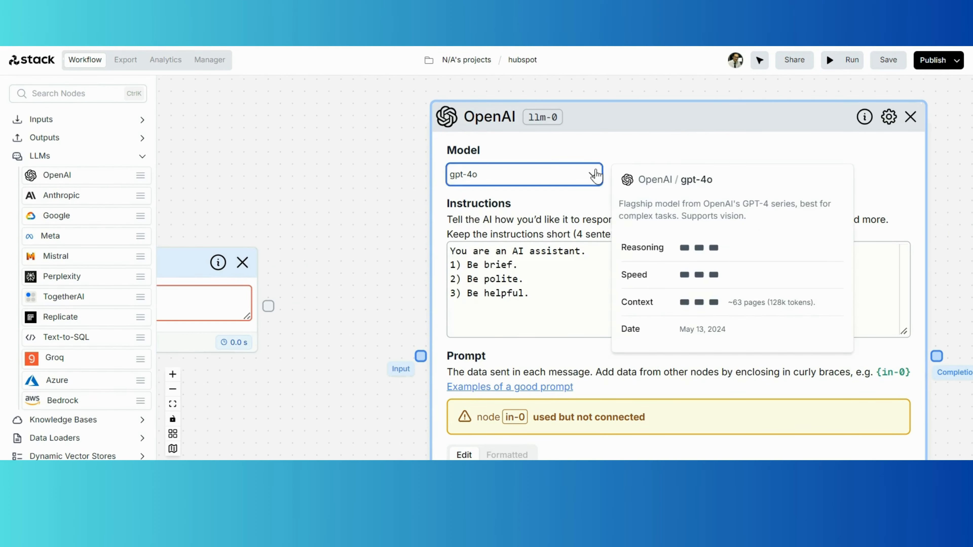
pyautogui.click(594, 174)
pyautogui.click(506, 285)
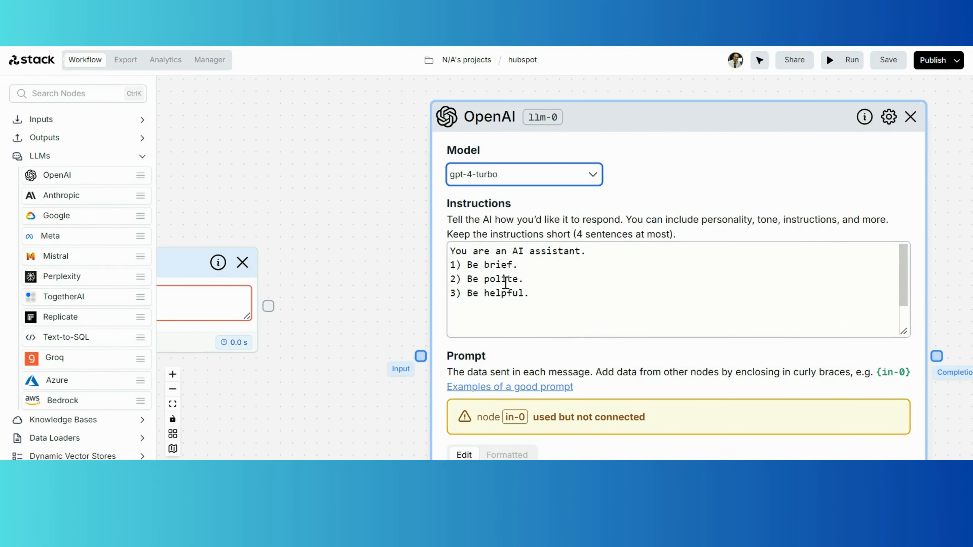
pyautogui.scroll(-1, 678, 169)
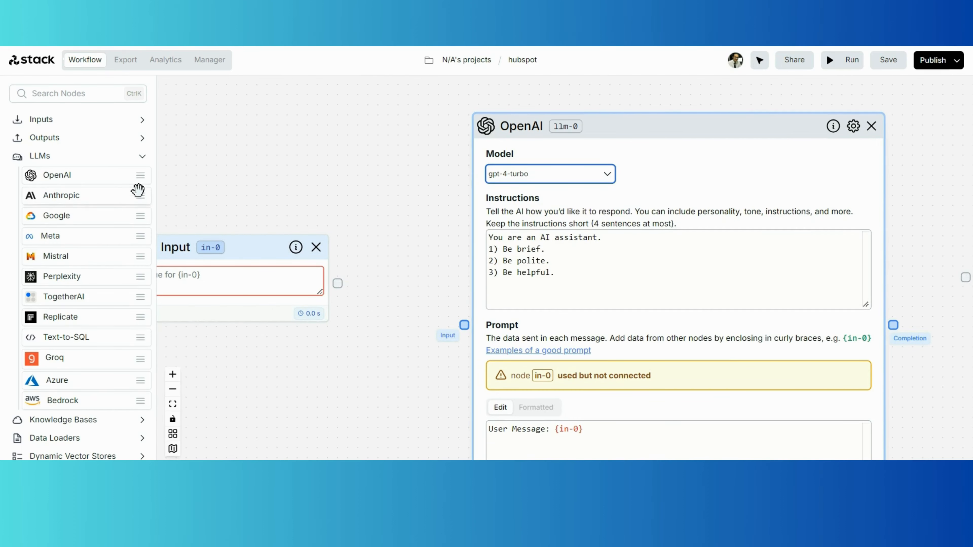
pyautogui.click(139, 156)
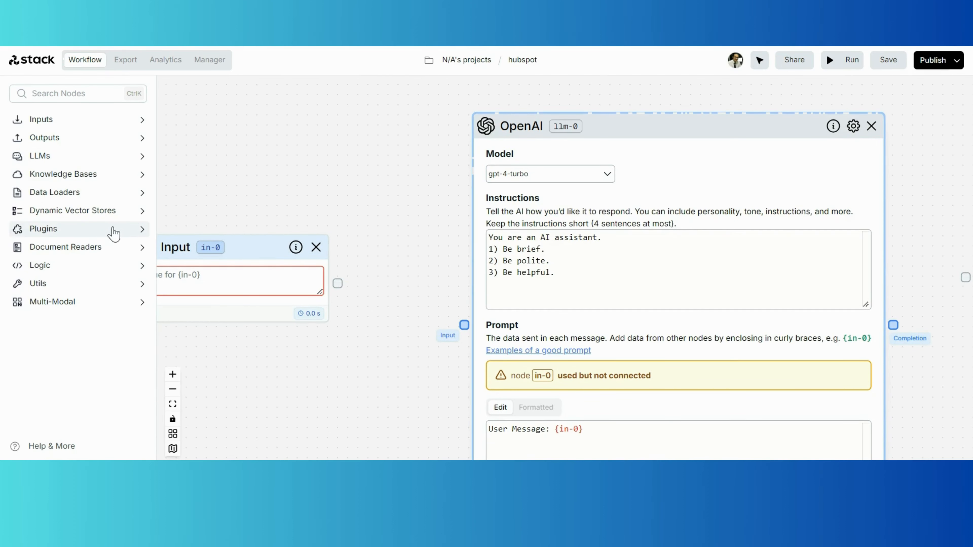
# Add a Zapier Actions plugin node to the workflow and place it directly below the Input node
pyautogui.click(114, 233)
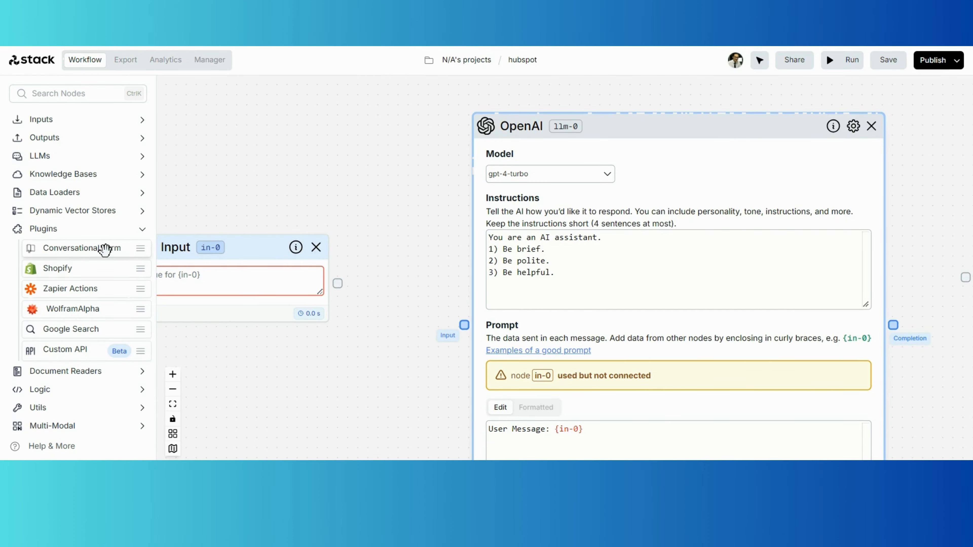
pyautogui.moveTo(94, 284); pyautogui.dragTo(295, 354)
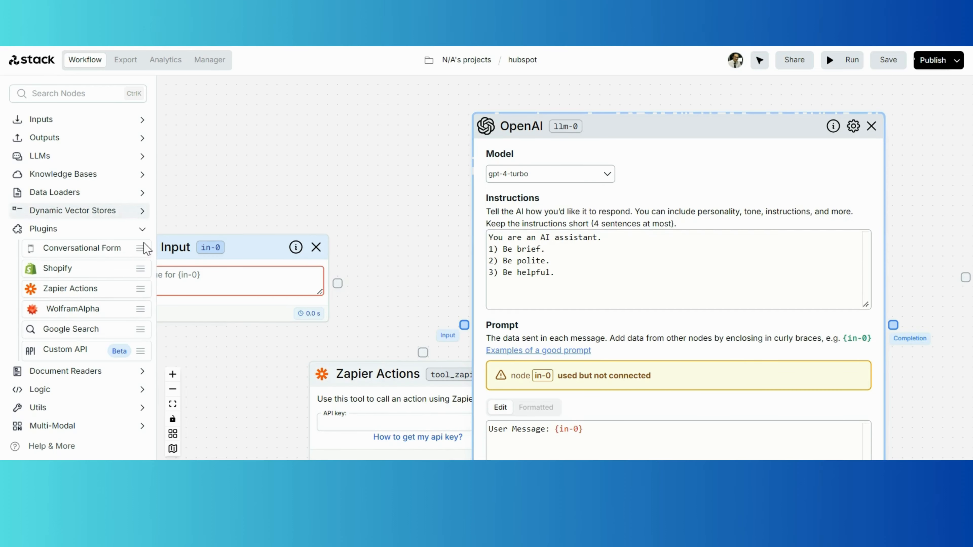
pyautogui.click(141, 235)
pyautogui.moveTo(426, 261); pyautogui.dragTo(447, 184)
pyautogui.moveTo(410, 304); pyautogui.dragTo(262, 326)
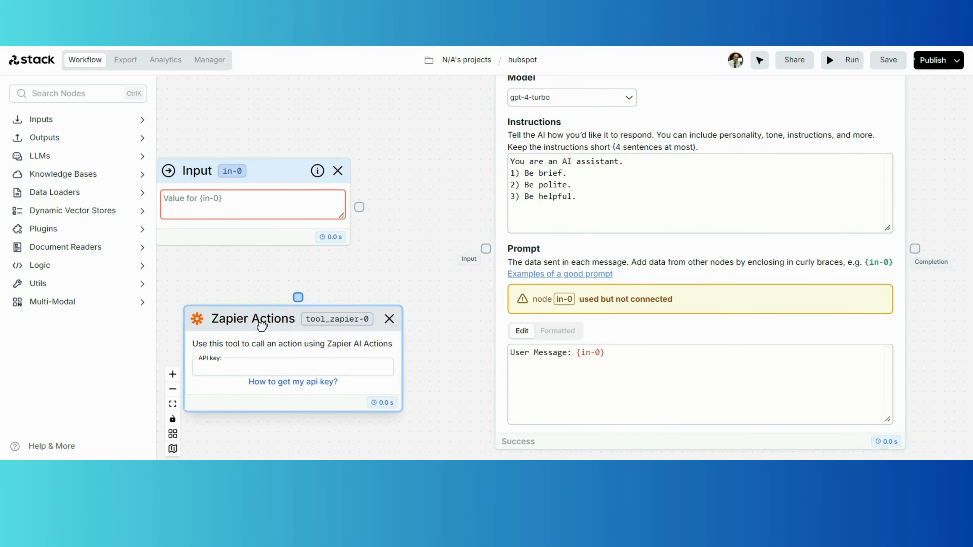
pyautogui.moveTo(410, 228); pyautogui.dragTo(412, 228)
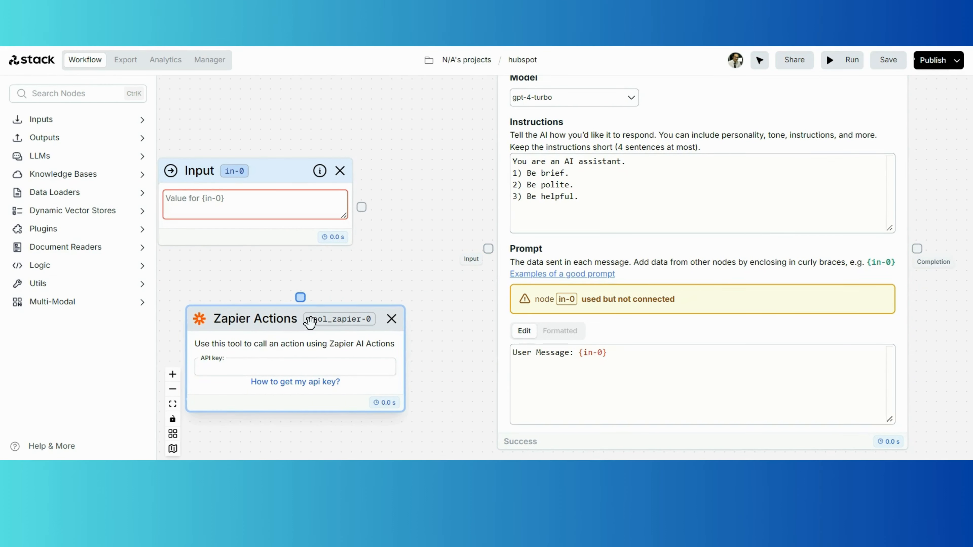
pyautogui.moveTo(310, 323); pyautogui.dragTo(313, 323)
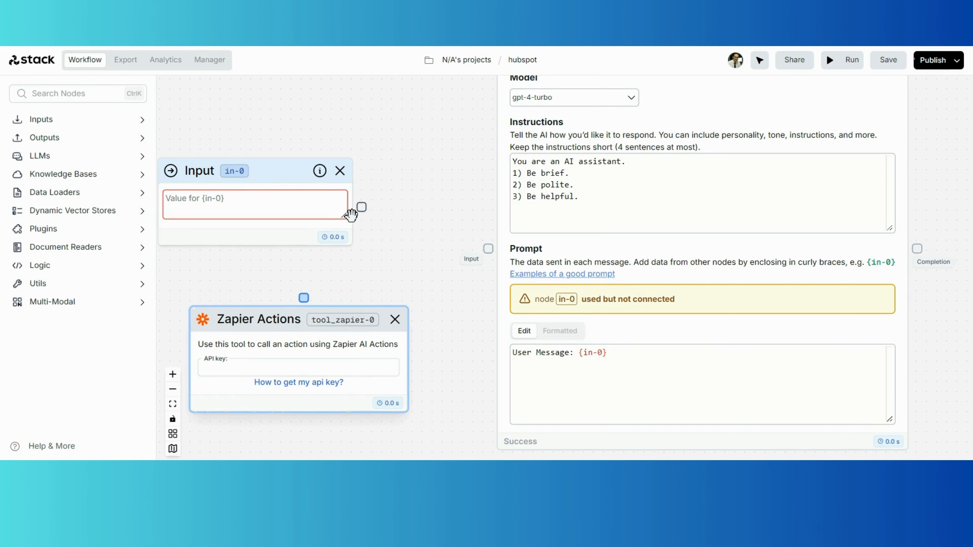
# Connect both the Input node and the Zapier Actions node to the OpenAI node's input
pyautogui.moveTo(361, 207); pyautogui.dragTo(493, 243)
pyautogui.moveTo(362, 208); pyautogui.dragTo(488, 247)
pyautogui.moveTo(304, 298); pyautogui.dragTo(487, 232)
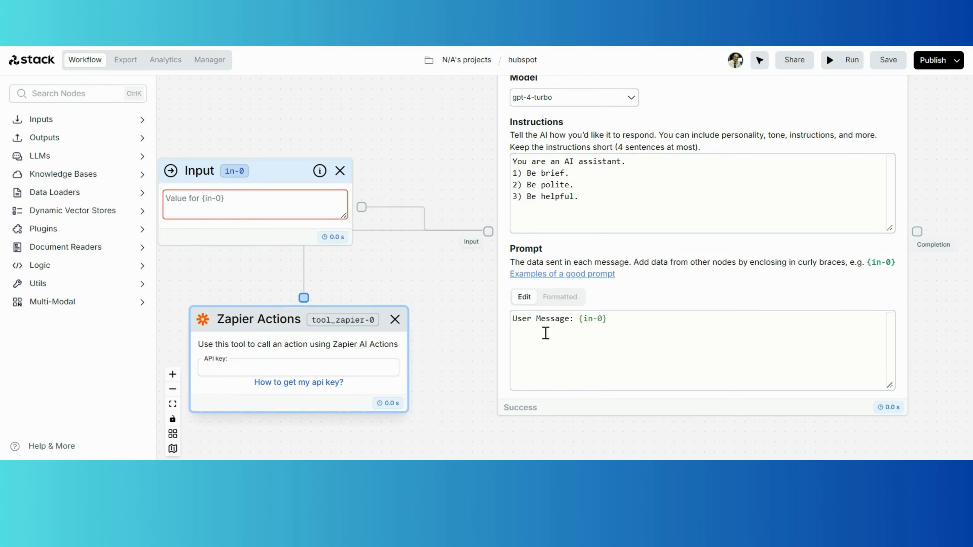
pyautogui.click(613, 336)
pyautogui.write('{')
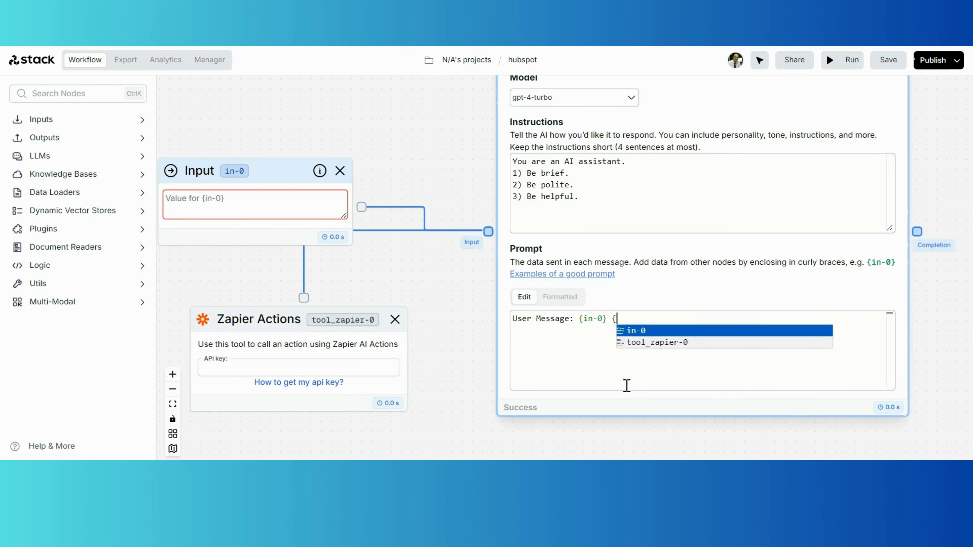
pyautogui.press('Down')
pyautogui.press('Return')
pyautogui.press('BackSpace')
pyautogui.press('BackSpace')
pyautogui.press('BackSpace')
pyautogui.press('BackSpace')
pyautogui.press('BackSpace')
pyautogui.press('BackSpace')
pyautogui.press('BackSpace')
pyautogui.press('BackSpace')
pyautogui.press('BackSpace')
pyautogui.press('BackSpace')
pyautogui.press('BackSpace')
pyautogui.press('BackSpace')
pyautogui.press('BackSpace')
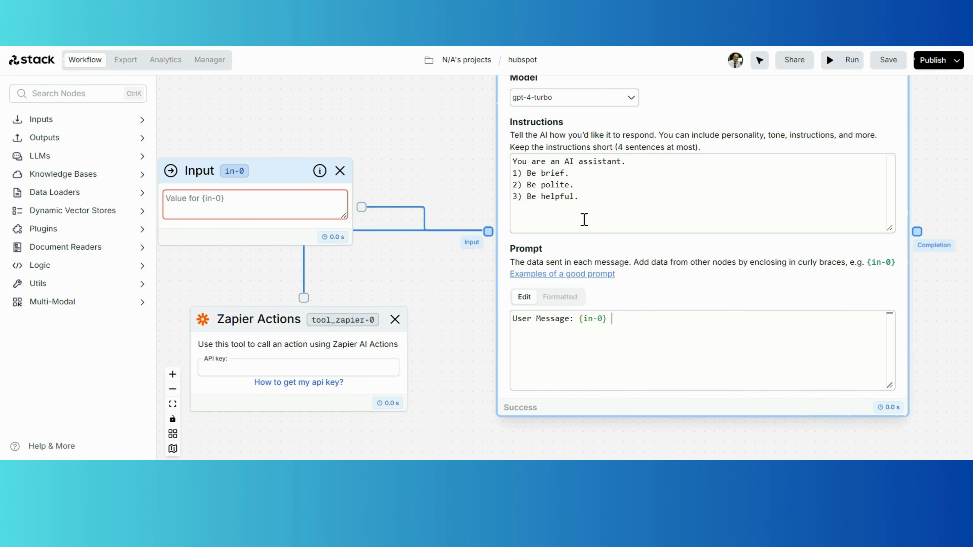
# Replace the OpenAI node's instructions with the copied prompt that verifies users by HubSpot email, and enlarge the instructions box to show it
pyautogui.click(603, 196)
pyautogui.hotkey('ctrl', 'a')
pyautogui.hotkey('ctrl', 'v')
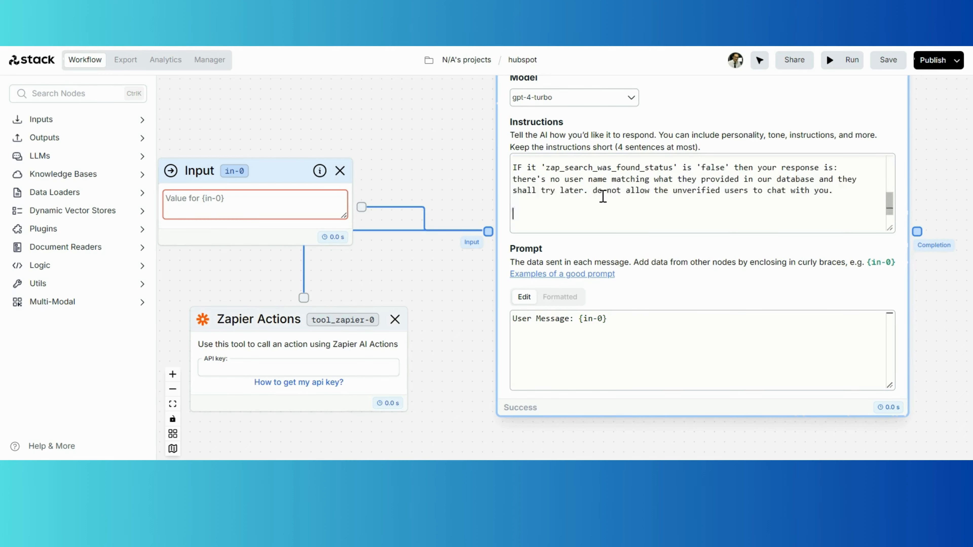
pyautogui.moveTo(888, 227); pyautogui.dragTo(918, 367)
pyautogui.scroll(3, 826, 308)
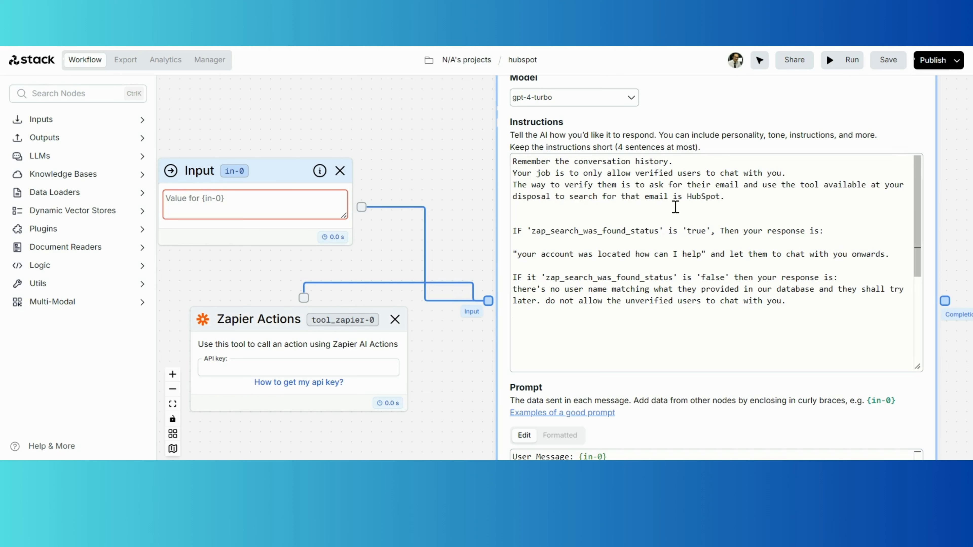
pyautogui.scroll(-1, 674, 209)
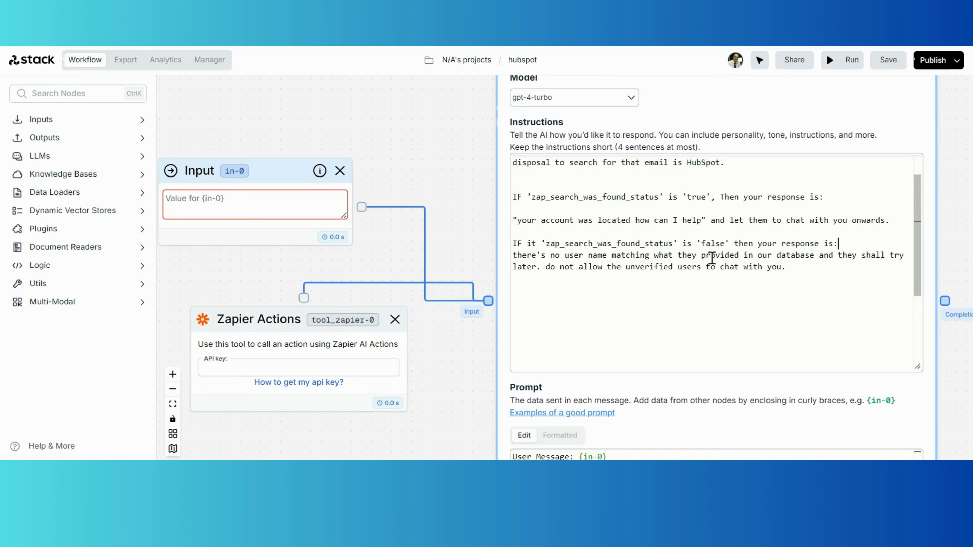
pyautogui.click(76, 177)
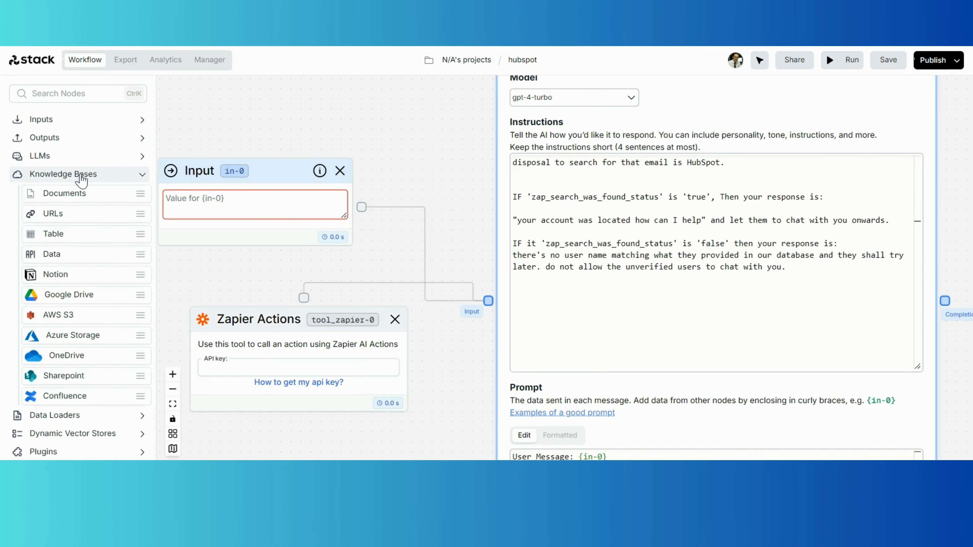
pyautogui.click(79, 177)
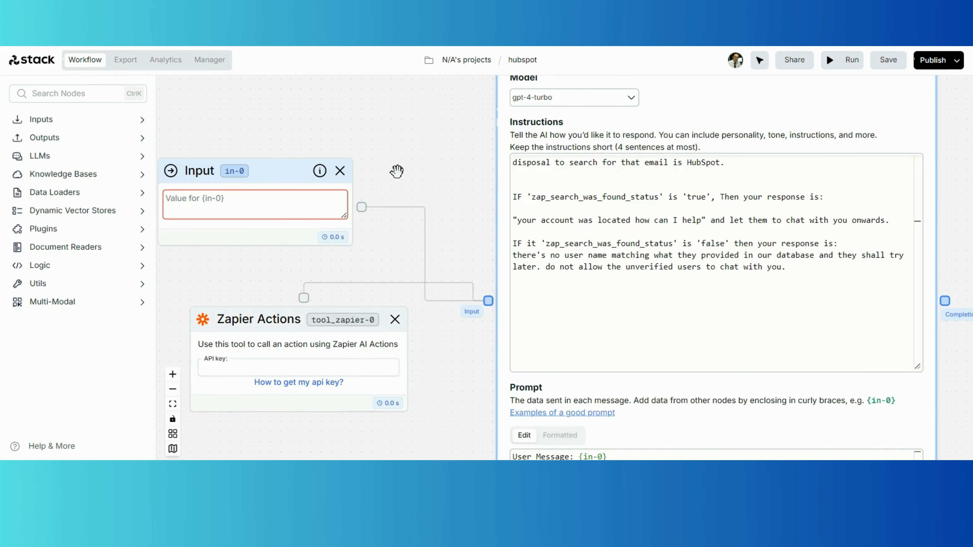
# Connect the OpenAI node's completion to the out-0 output node
pyautogui.scroll(-2, 422, 165)
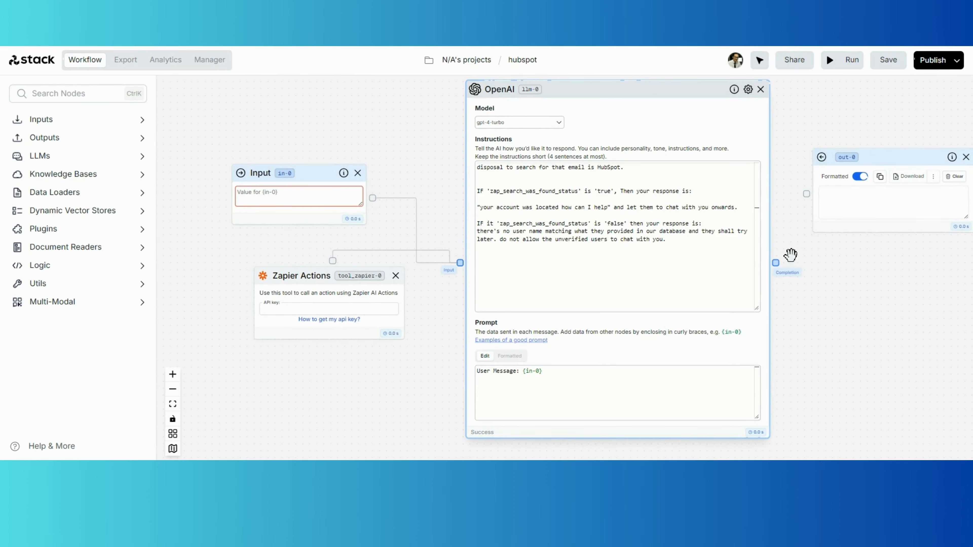
pyautogui.moveTo(775, 266); pyautogui.dragTo(806, 194)
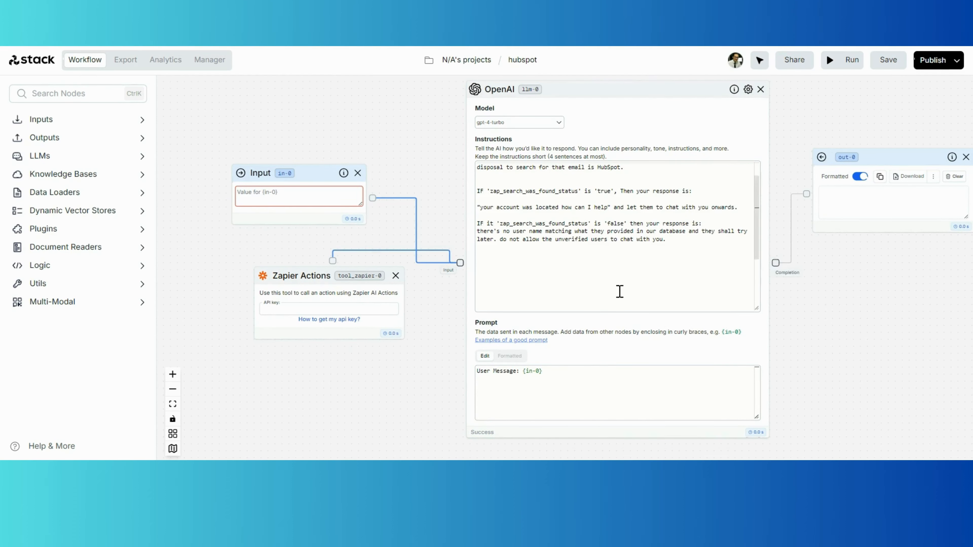
# Switch to Zapier AI Actions, open the credentials page, and reveal and select the API key
pyautogui.moveTo(225, 299); pyautogui.dragTo(243, 291)
pyautogui.scroll(3, 243, 290)
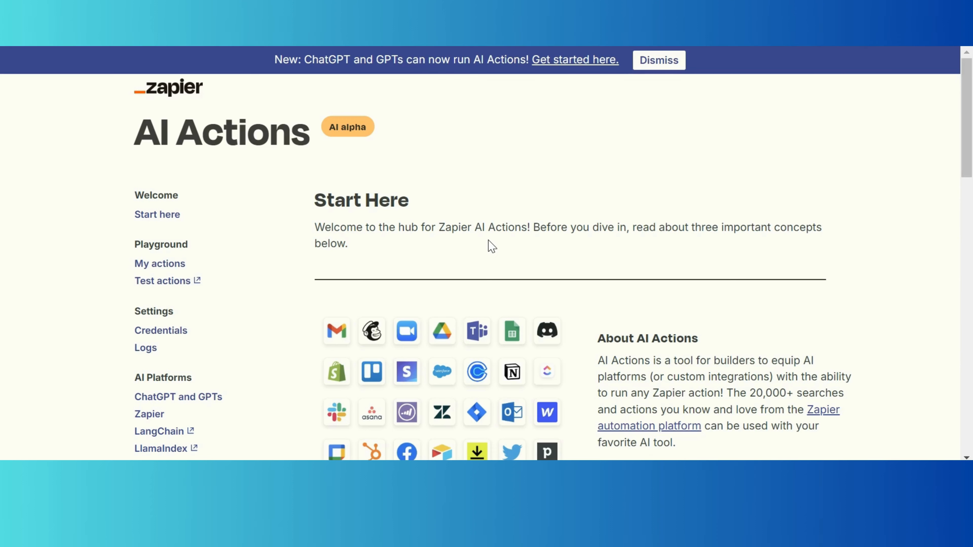
pyautogui.scroll(-2, 490, 246)
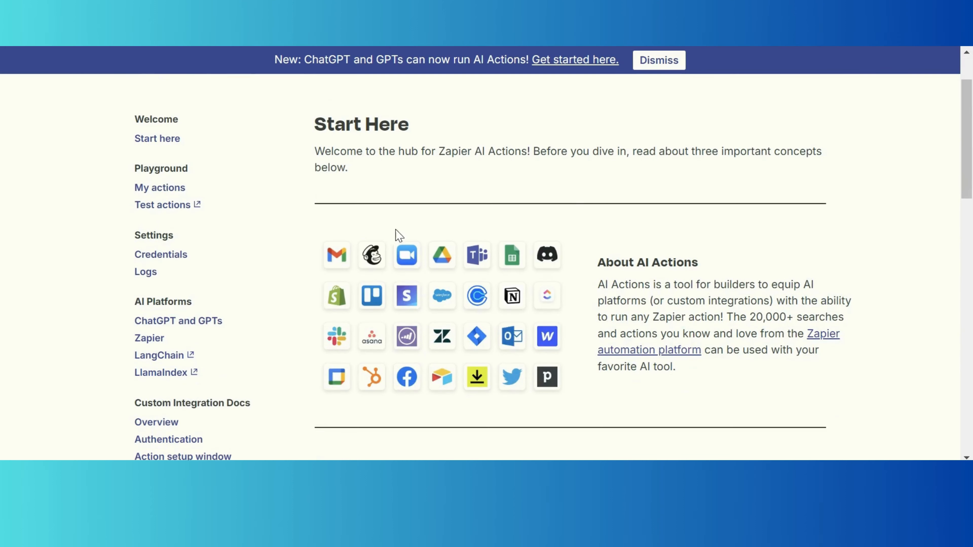
pyautogui.click(175, 257)
pyautogui.scroll(-5, 410, 265)
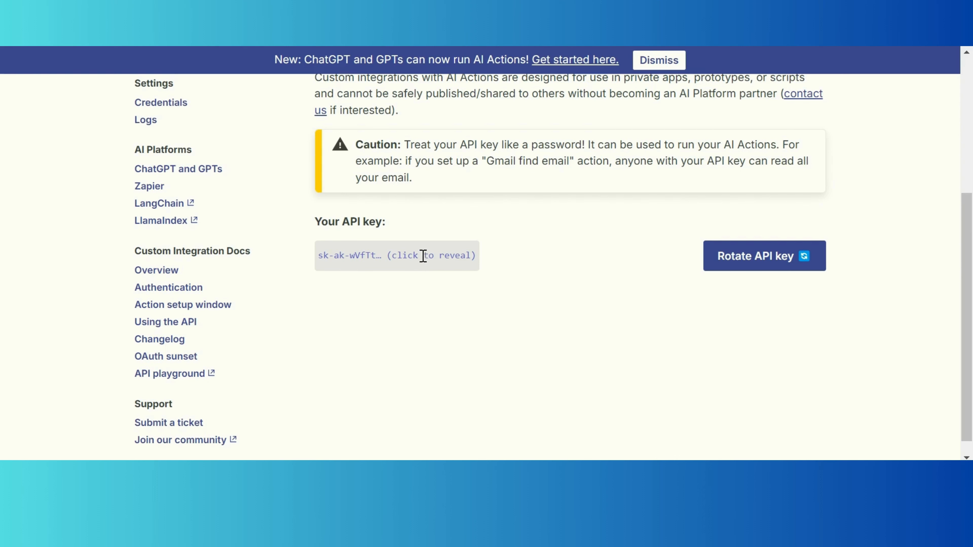
pyautogui.click(414, 257)
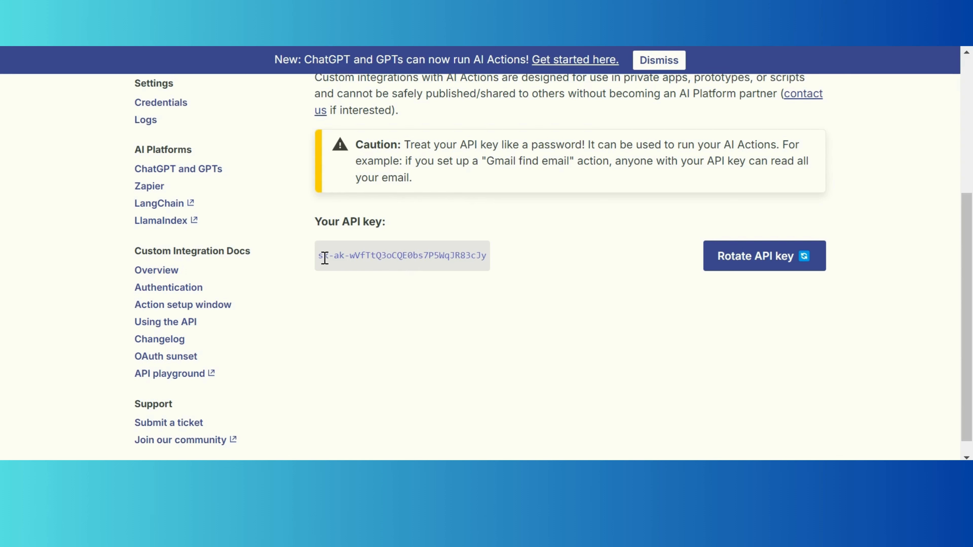
pyautogui.moveTo(325, 258); pyautogui.dragTo(487, 249)
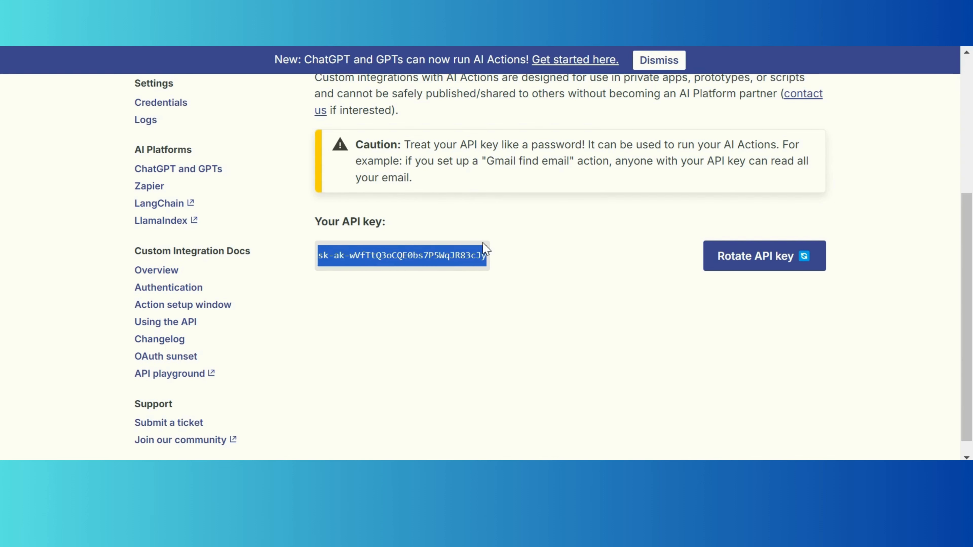
pyautogui.click(491, 251)
# Open the action management of the connected Zapier Custom app and add a new action
pyautogui.scroll(2, 446, 249)
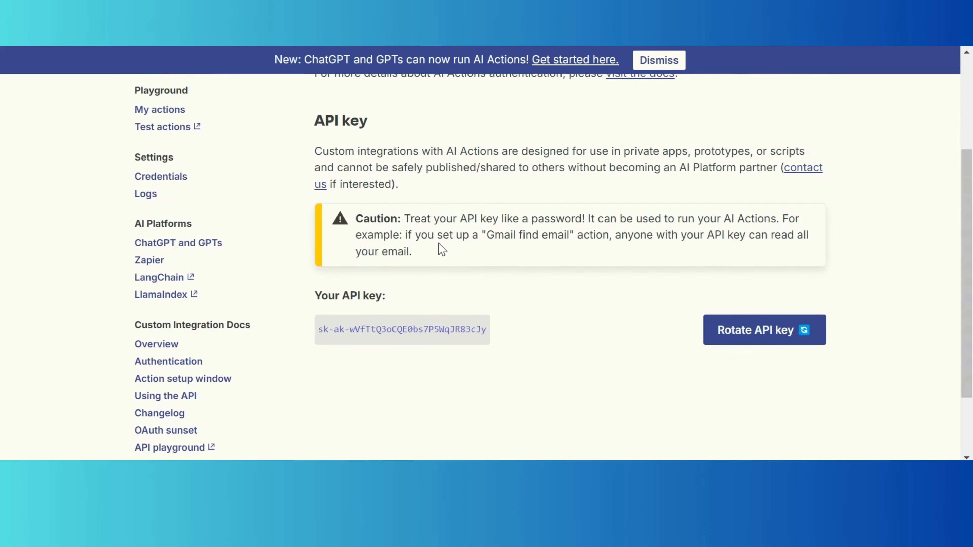
pyautogui.scroll(2, 440, 244)
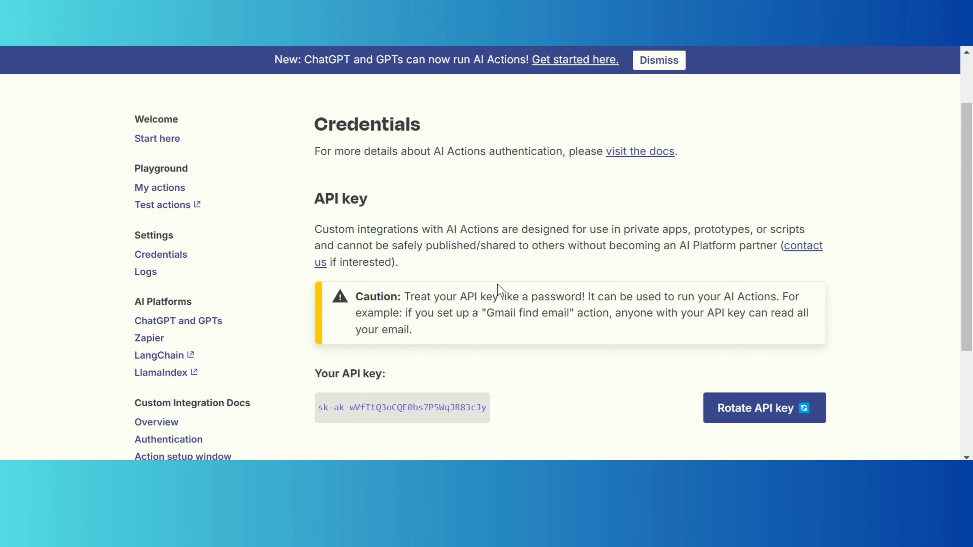
pyautogui.click(153, 191)
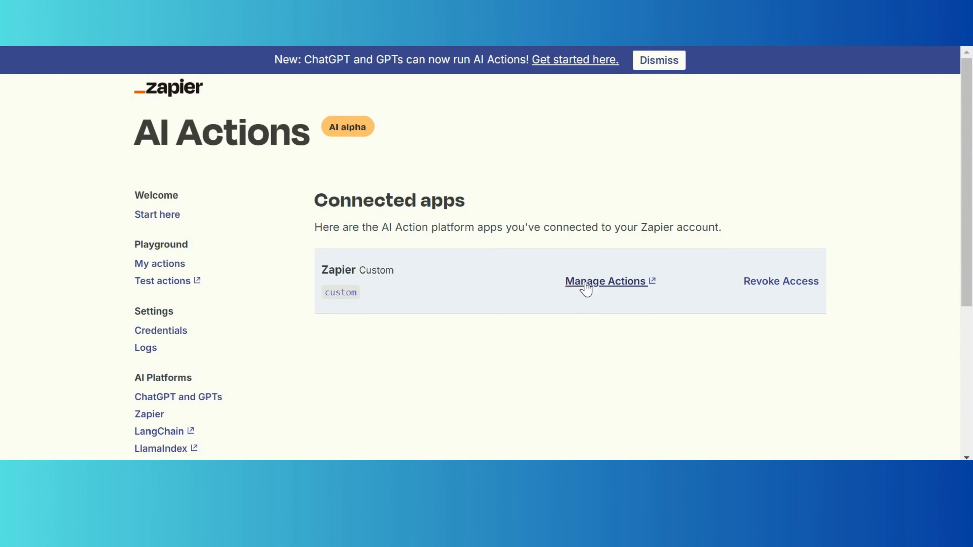
pyautogui.click(618, 288)
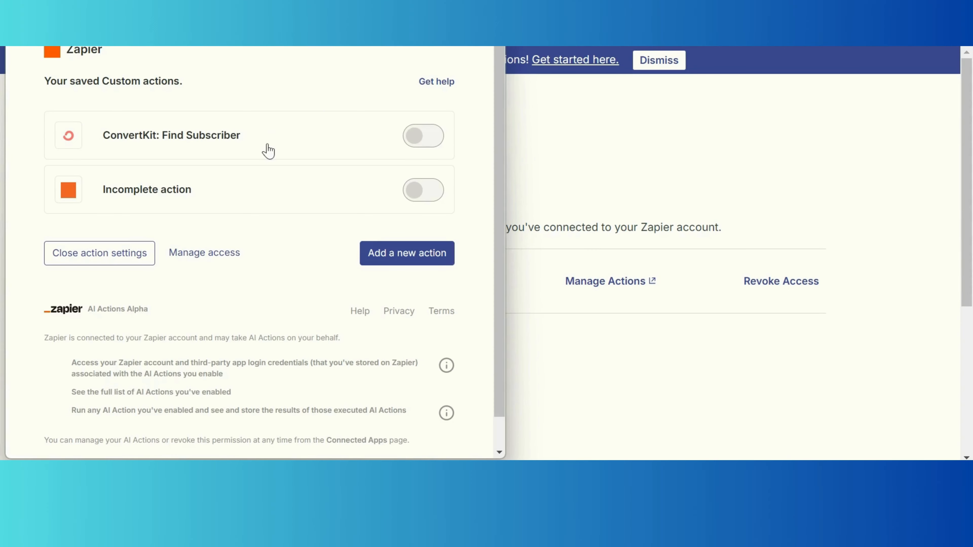
pyautogui.click(417, 260)
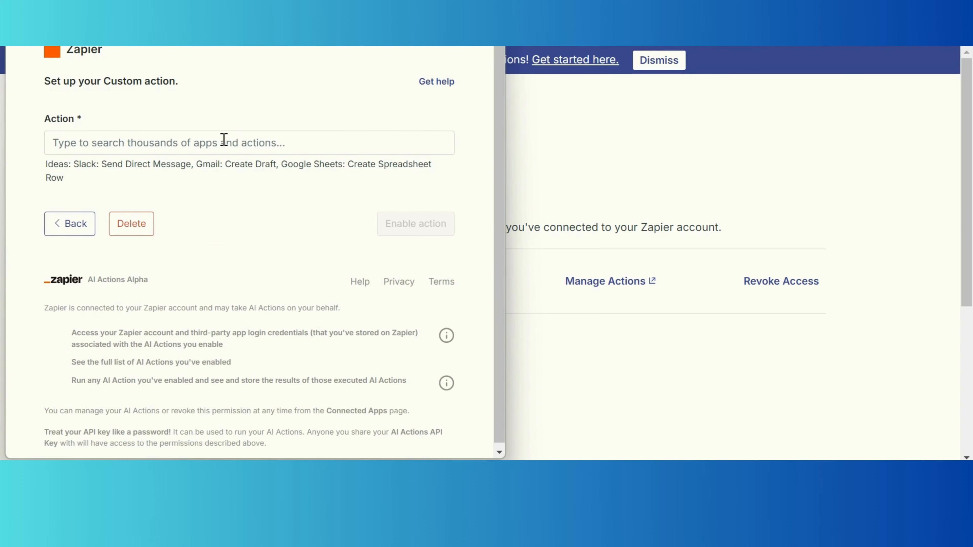
# Search for "In hubspot find a contact" and choose HubSpot: Find Contact as the custom action
pyautogui.click(222, 141)
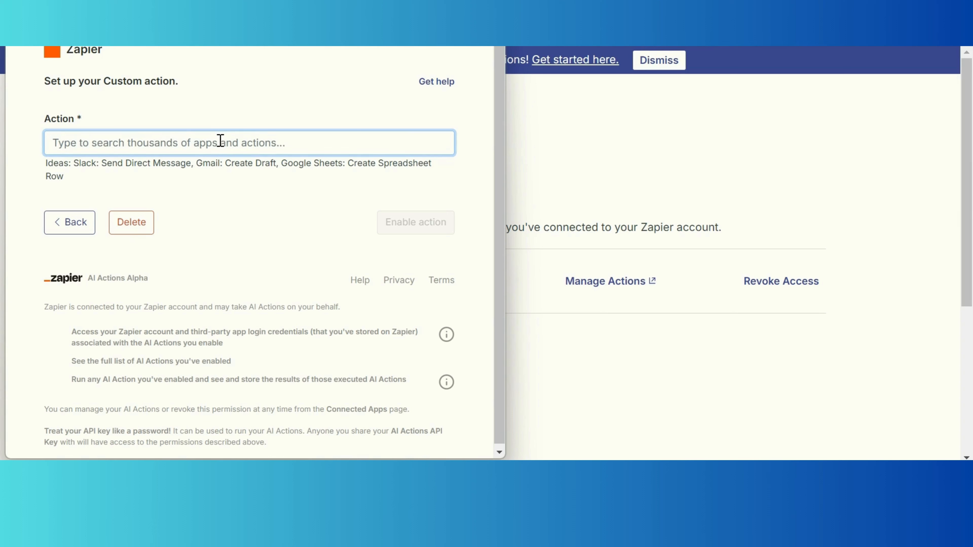
pyautogui.write('In hUbspo')
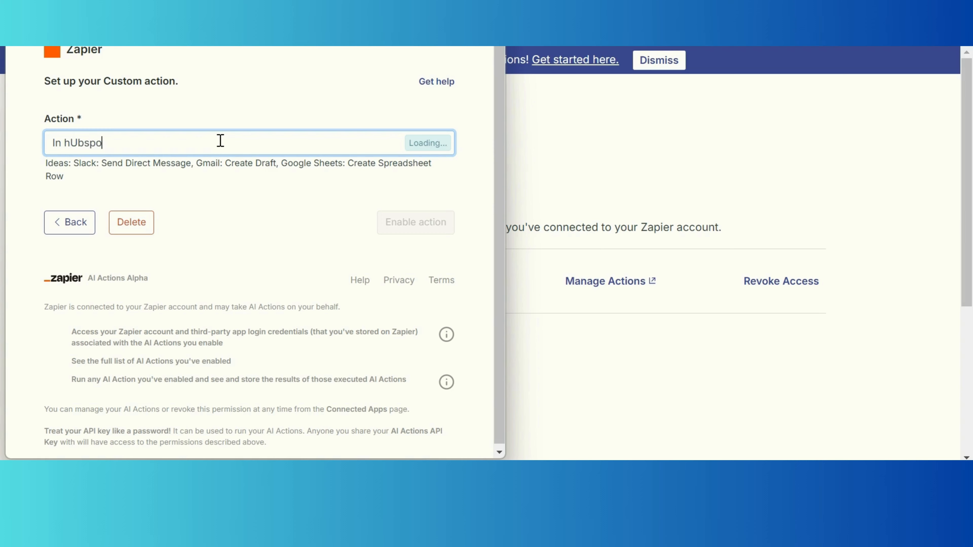
pyautogui.write(' hubspot find a contact')
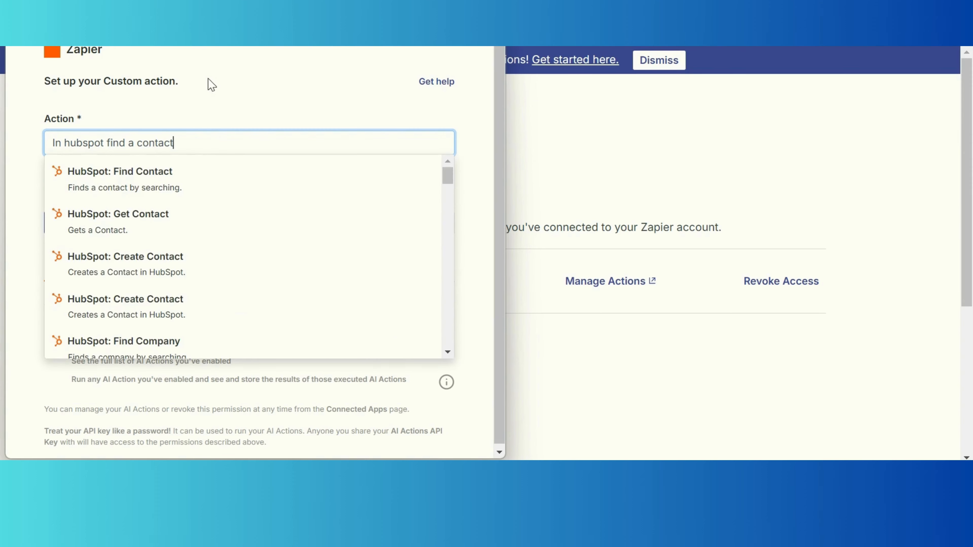
pyautogui.click(152, 180)
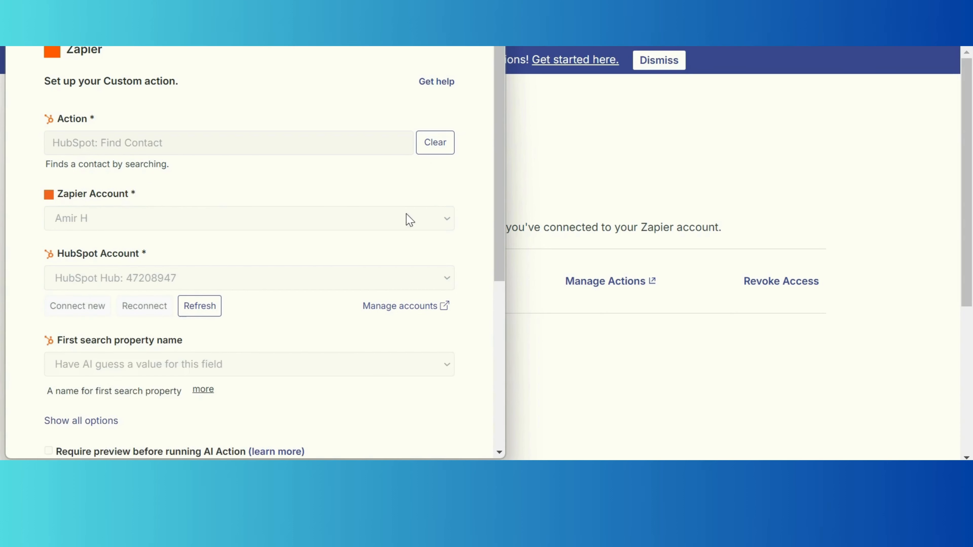
pyautogui.scroll(-2, 435, 217)
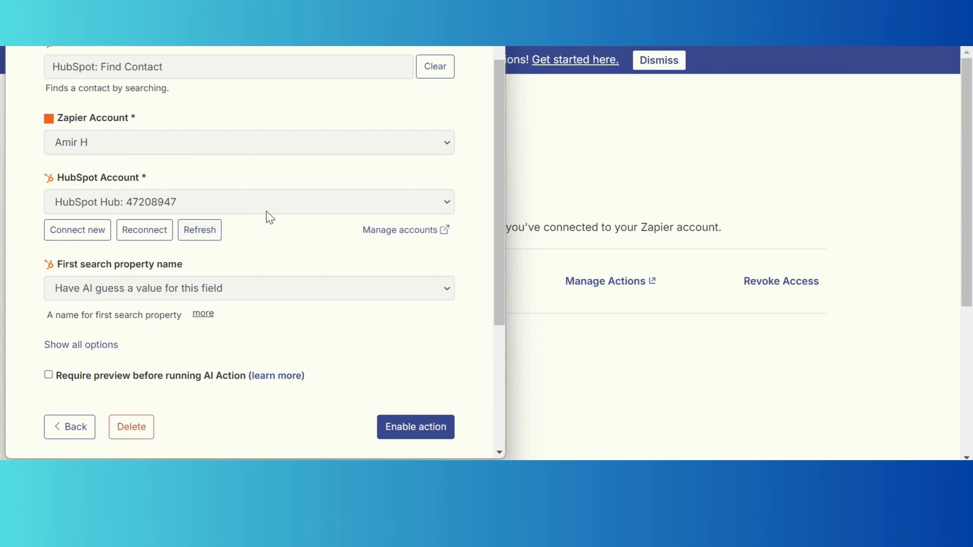
# Select the connected HubSpot account and have AI guess the value of the first search property name
pyautogui.click(272, 200)
pyautogui.click(241, 224)
pyautogui.scroll(-2, 247, 225)
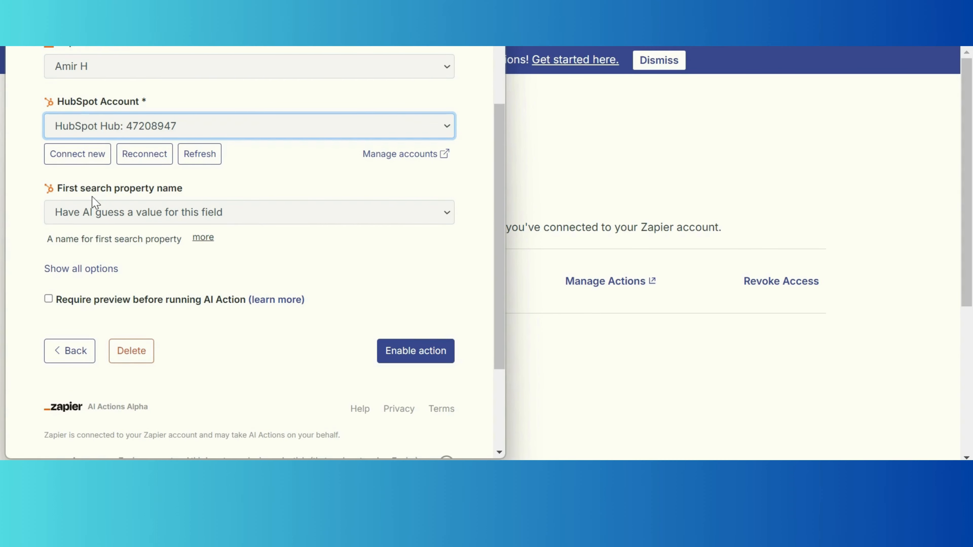
pyautogui.click(357, 218)
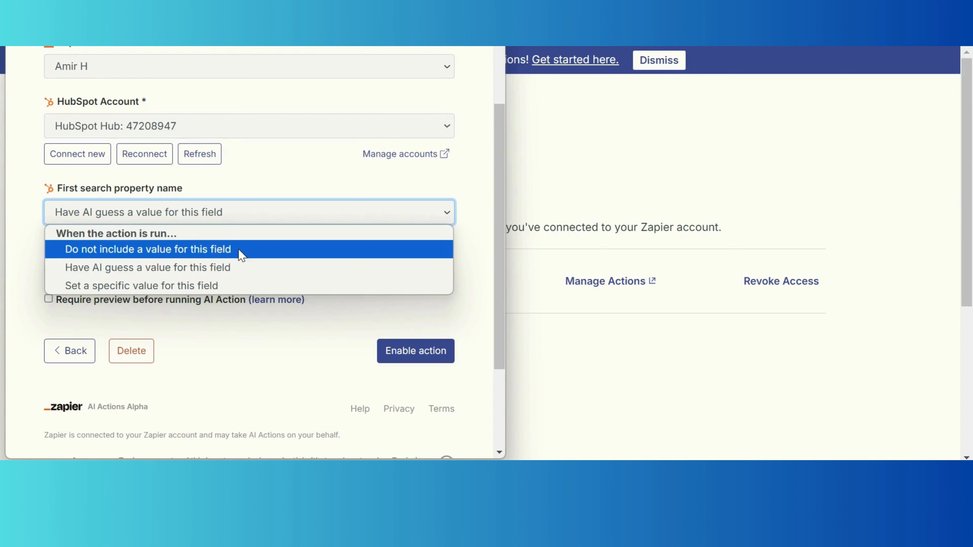
pyautogui.click(238, 267)
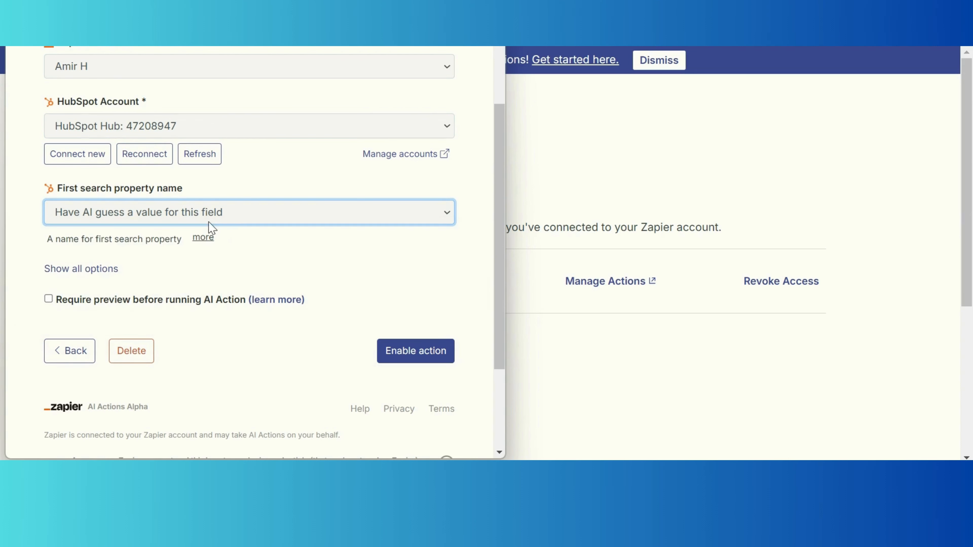
# Show all options of the HubSpot: Find Contact action, enable the action, and close the action settings
pyautogui.click(108, 269)
pyautogui.scroll(-2, 113, 274)
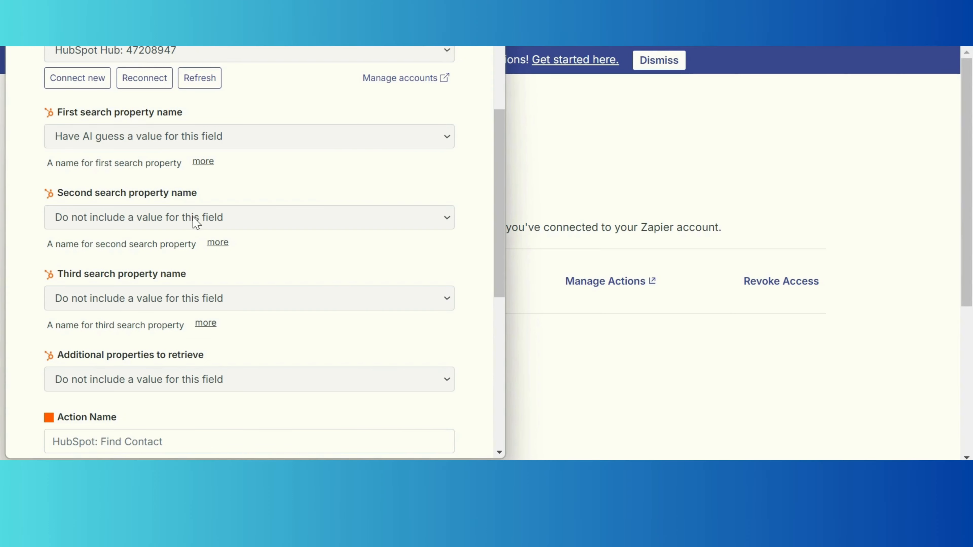
pyautogui.scroll(-4, 179, 301)
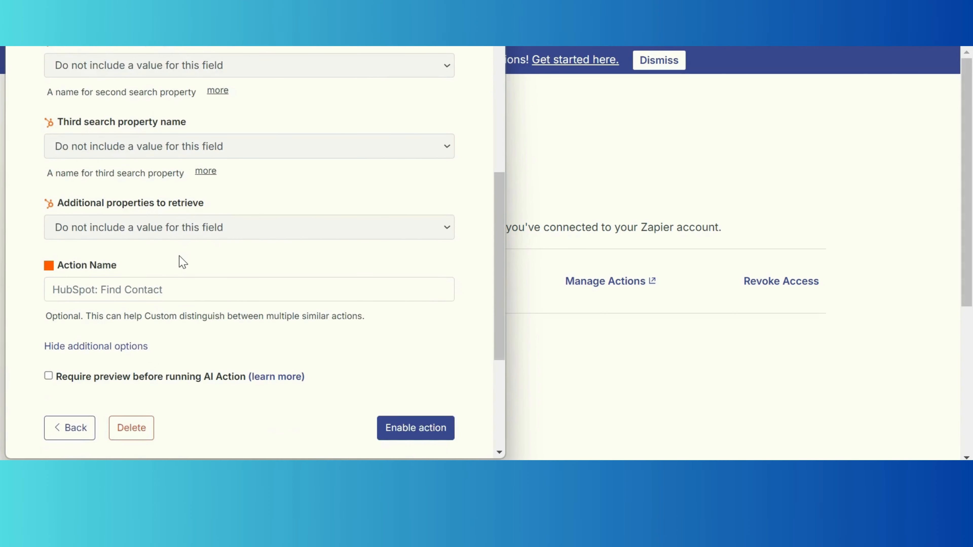
pyautogui.scroll(-2, 183, 262)
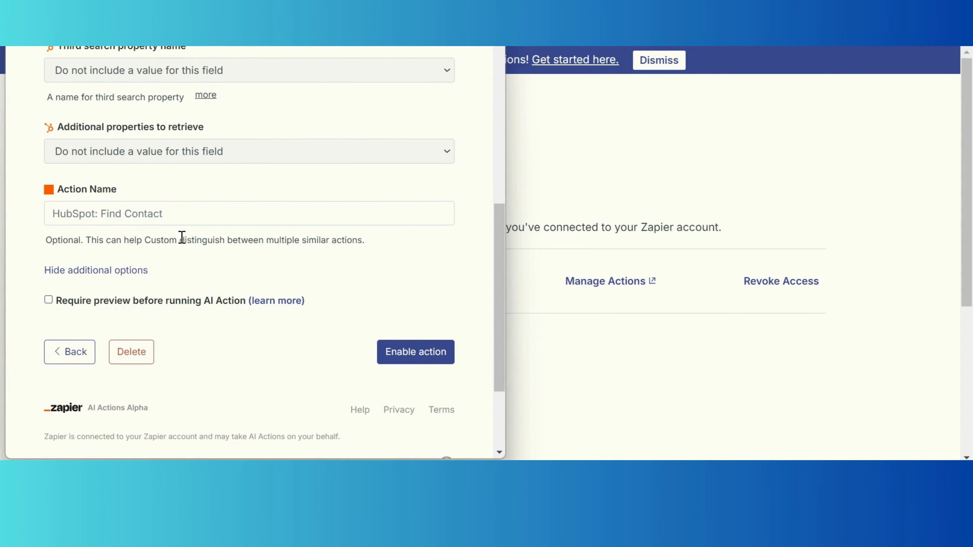
pyautogui.scroll(-2, 182, 237)
pyautogui.click(416, 278)
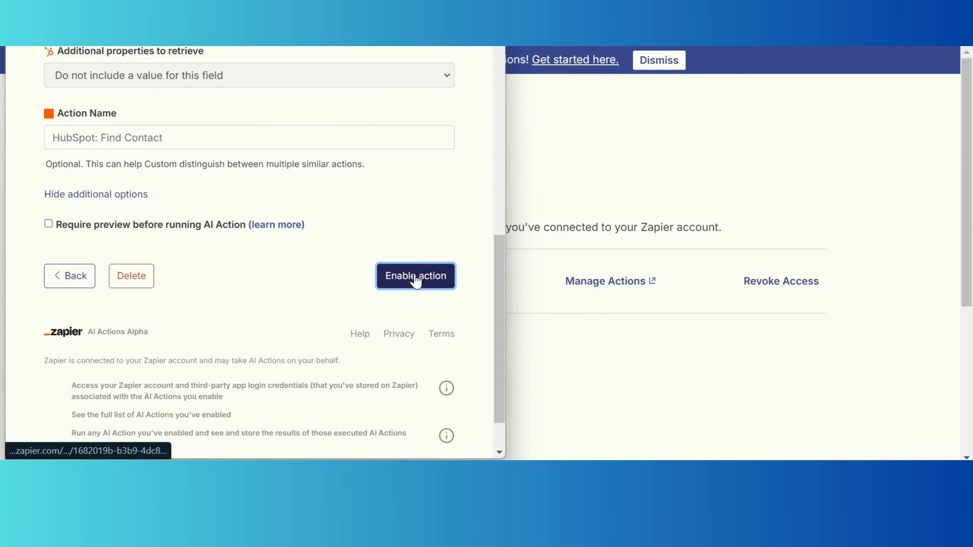
pyautogui.click(416, 276)
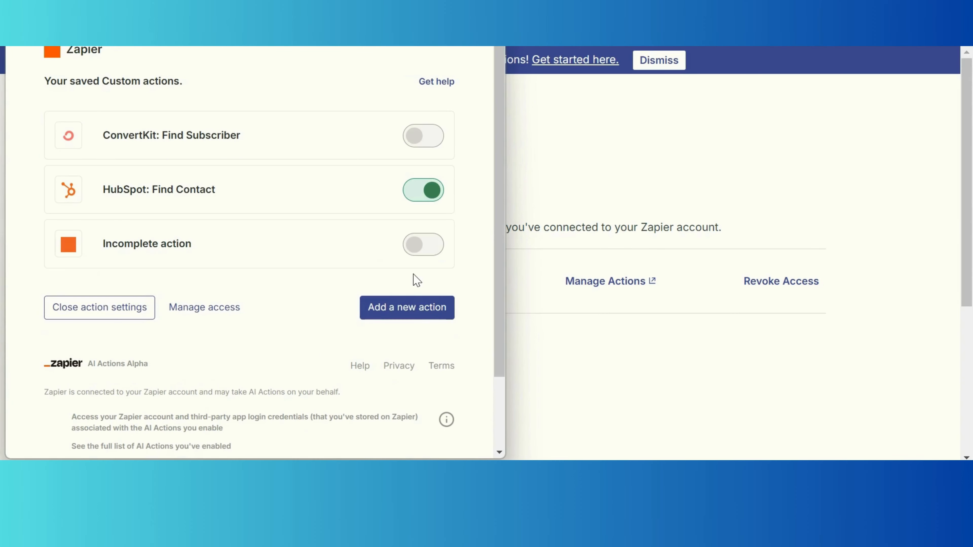
pyautogui.click(120, 311)
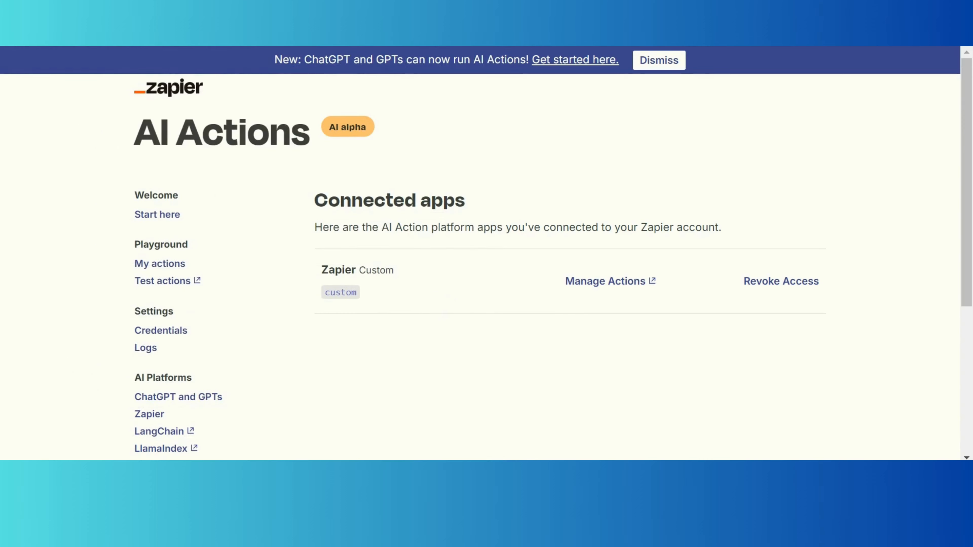
# Switch to the Stack AI workflow and paste the Zapier API key into the Zapier Actions node
pyautogui.scroll(-1, 203, 215)
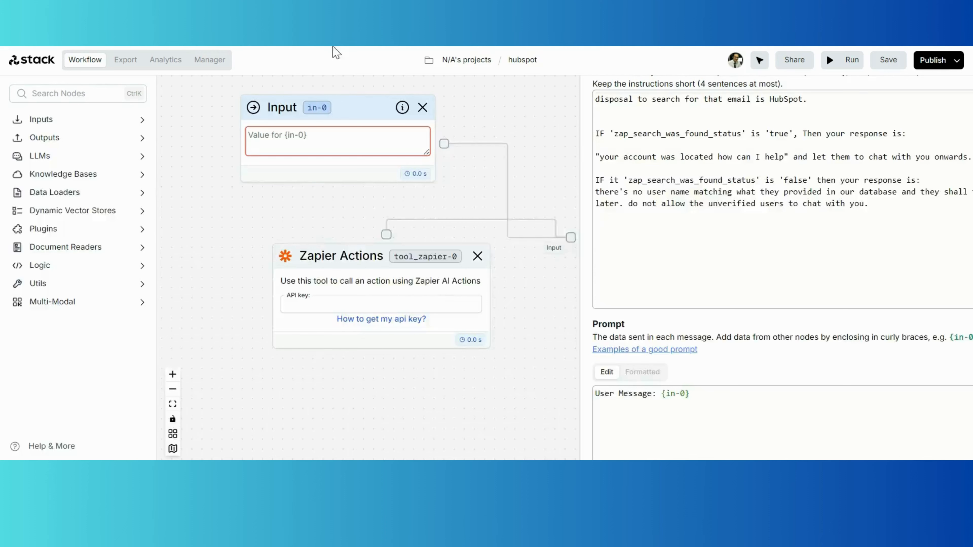
pyautogui.click(453, 302)
pyautogui.hotkey('ctrl', 'v')
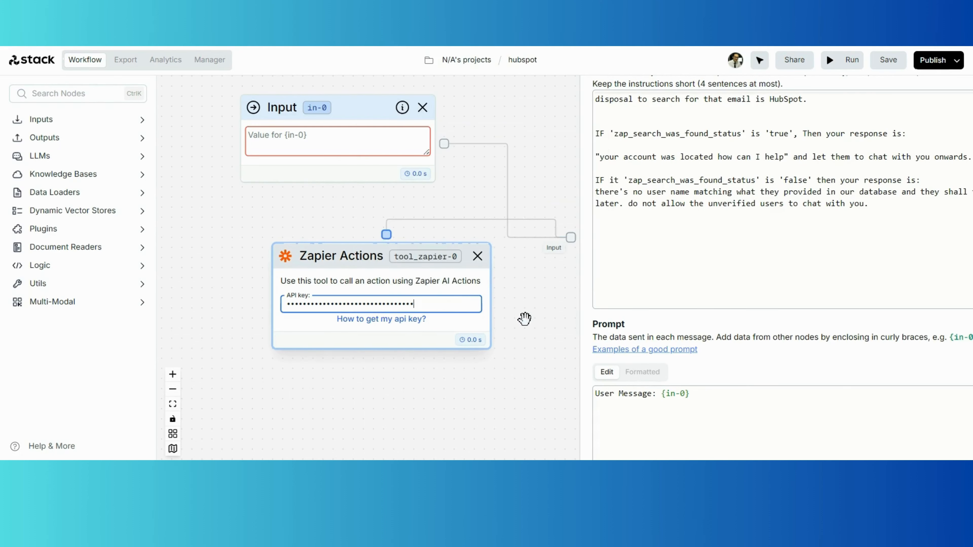
pyautogui.click(525, 318)
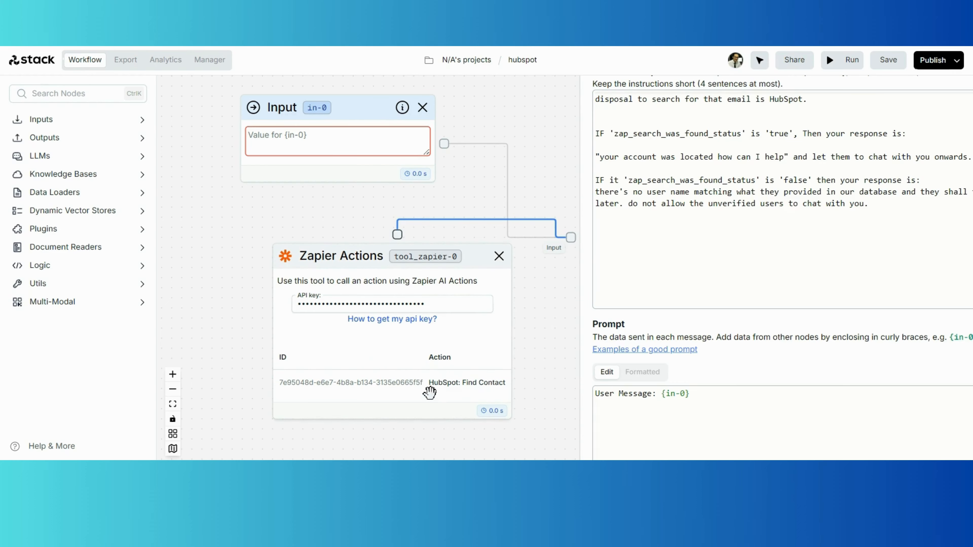
pyautogui.scroll(3, 444, 391)
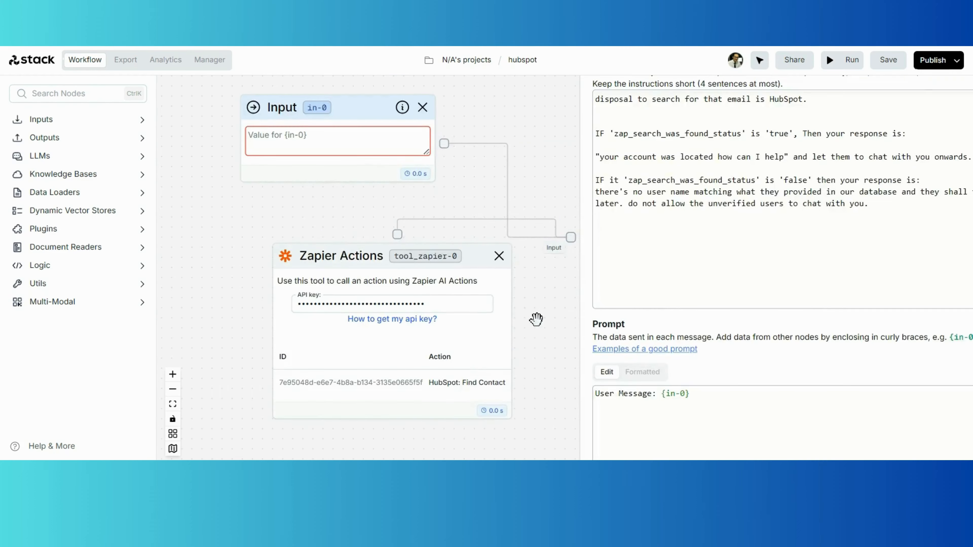
pyautogui.moveTo(543, 311); pyautogui.dragTo(509, 325)
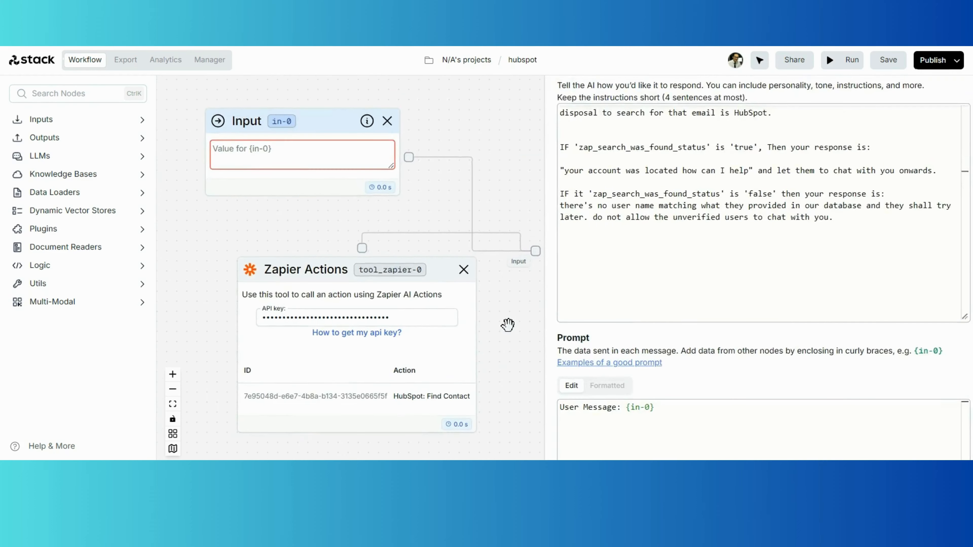
# Open the OpenAI node's settings and set its memory type to SlidingWindow
pyautogui.scroll(-4, 509, 325)
pyautogui.moveTo(951, 137); pyautogui.dragTo(875, 144)
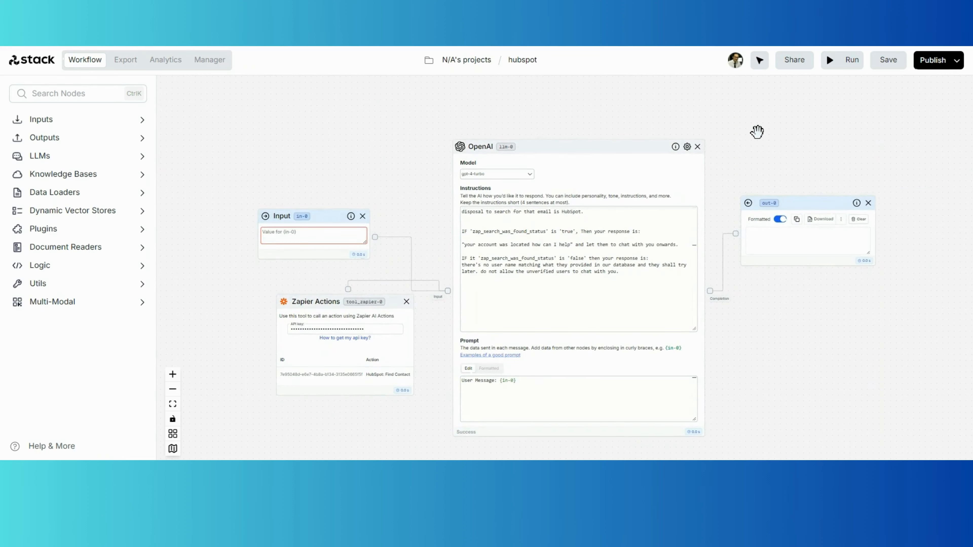
pyautogui.scroll(3, 756, 132)
pyautogui.click(655, 153)
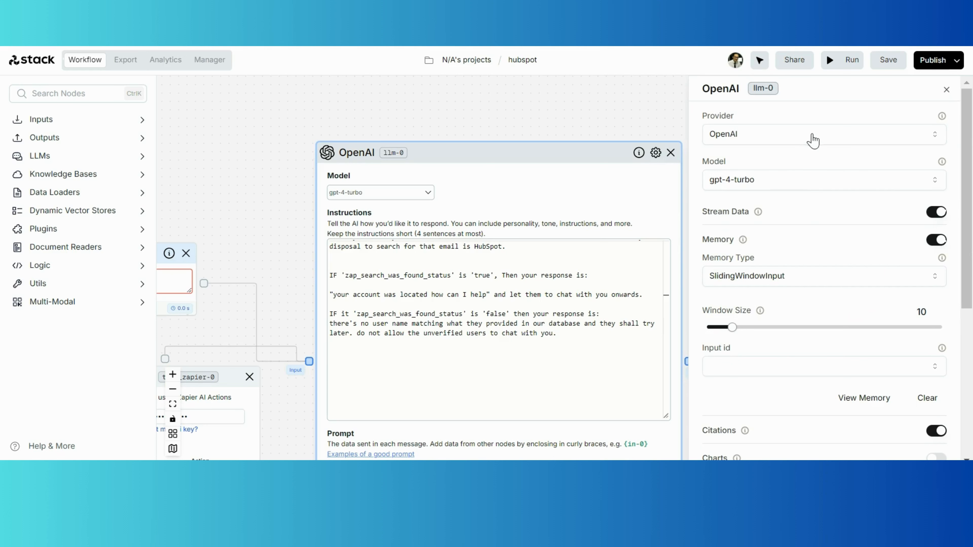
pyautogui.scroll(-2, 817, 190)
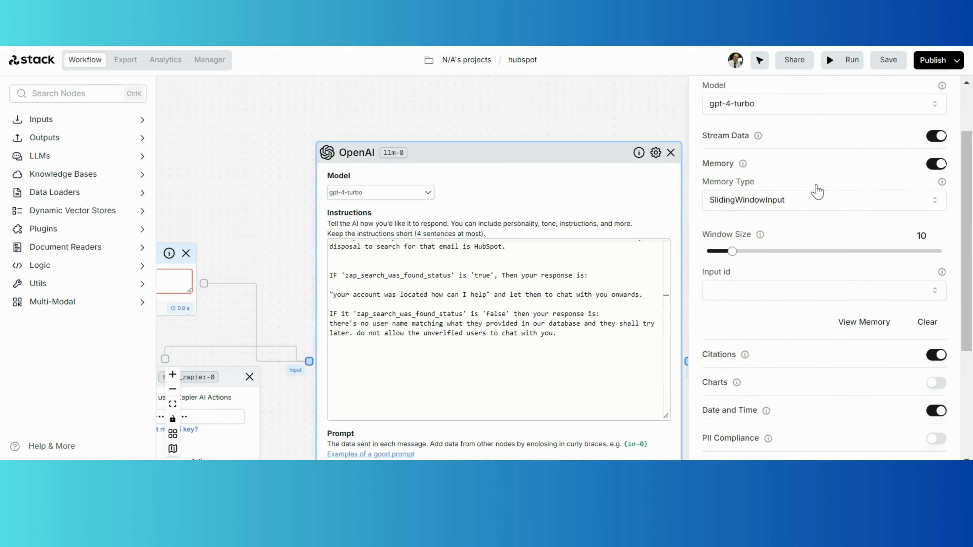
pyautogui.click(929, 201)
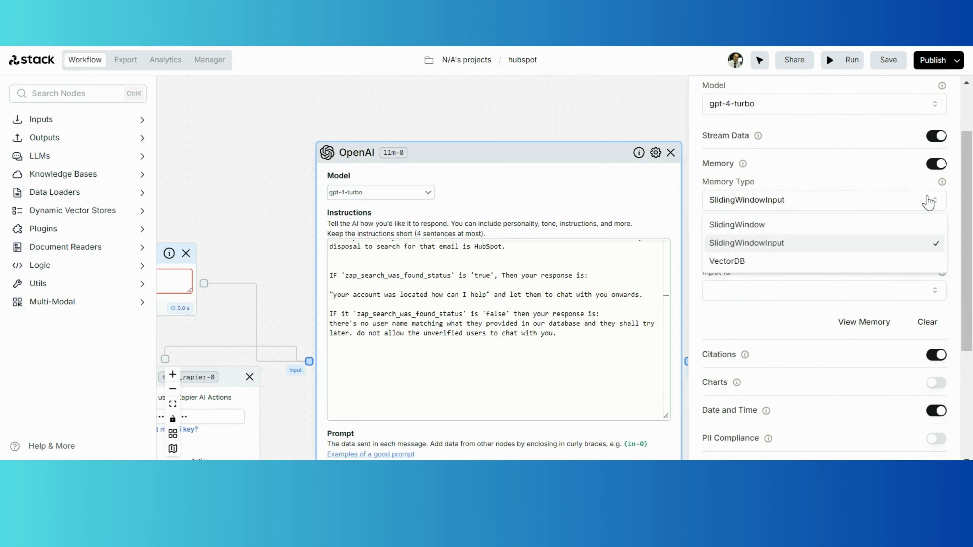
pyautogui.click(859, 228)
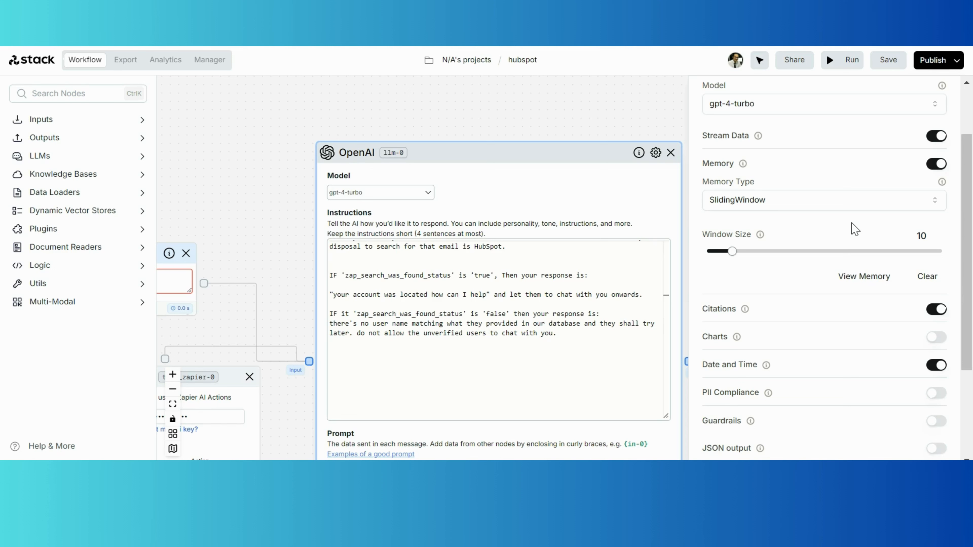
pyautogui.click(906, 199)
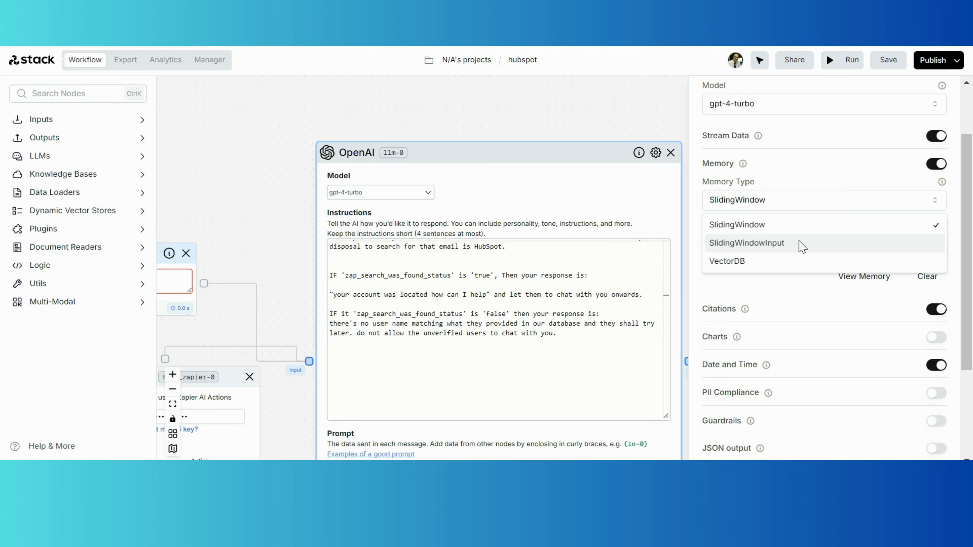
pyautogui.click(950, 220)
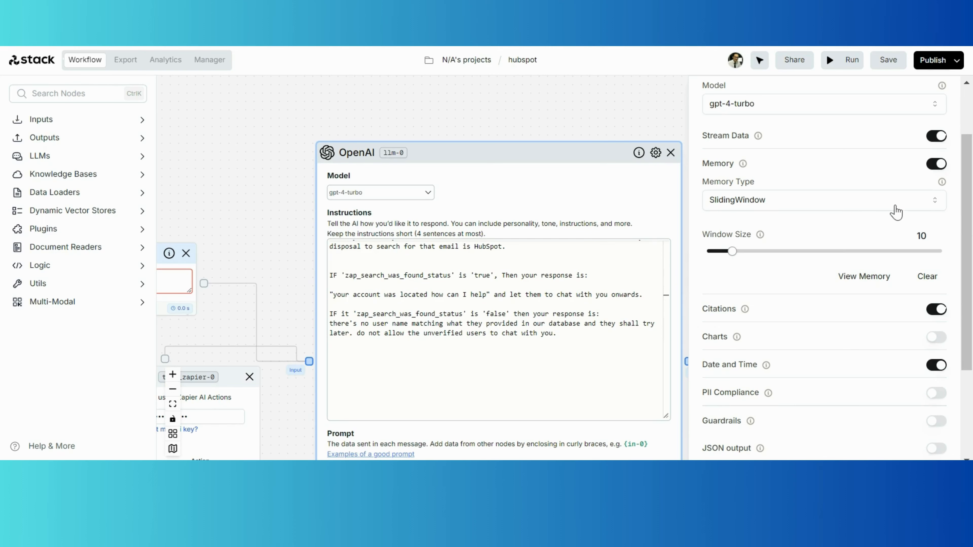
# Set the OpenAI node's memory window size to 22, clear its conversation history, and close the settings
pyautogui.click(760, 251)
pyautogui.click(927, 276)
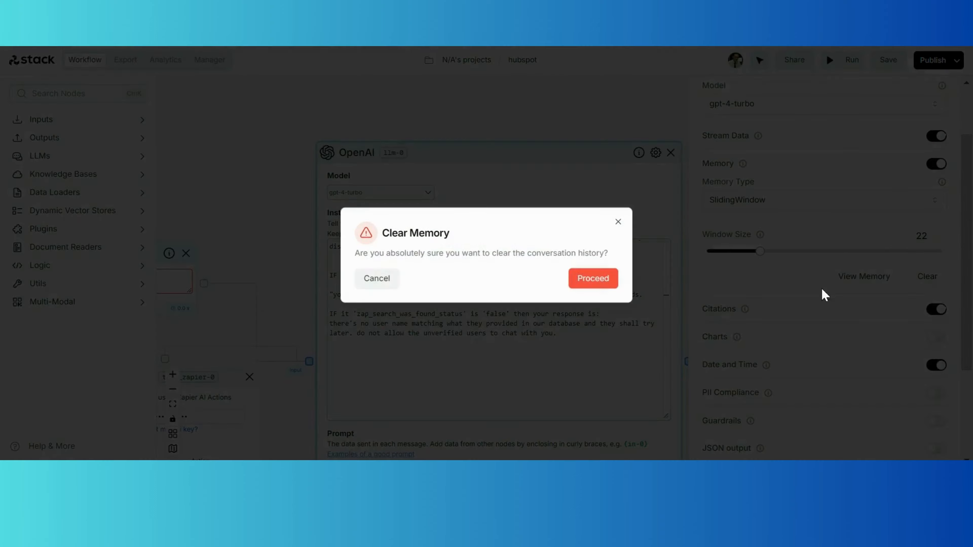
pyautogui.click(592, 279)
pyautogui.scroll(-3, 824, 256)
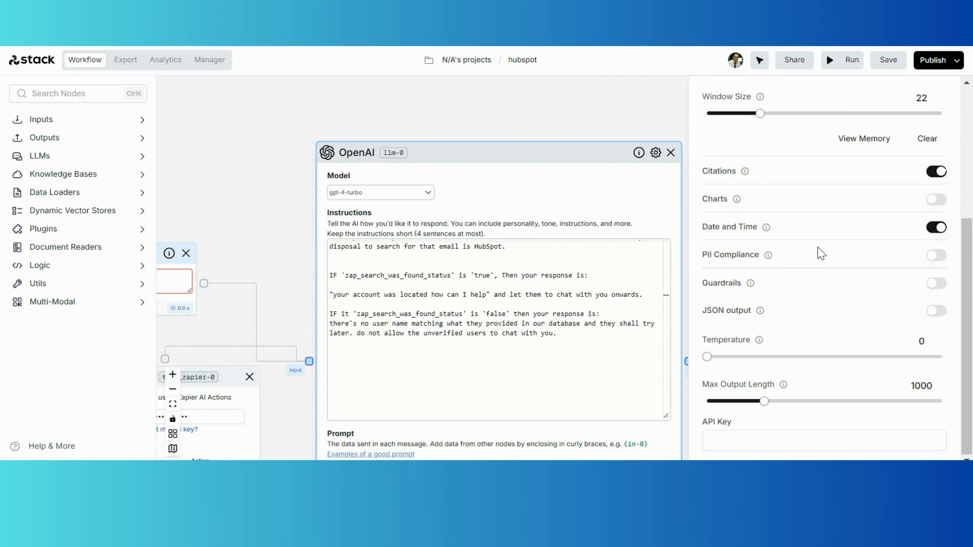
pyautogui.scroll(5, 821, 253)
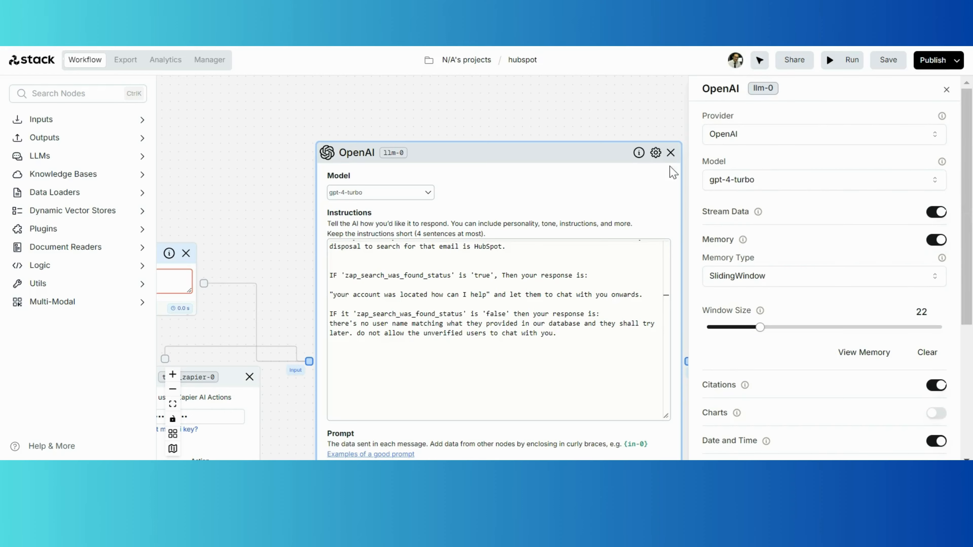
pyautogui.click(571, 107)
# Enter "Hi I have a question" in the Input node, run the workflow, and bring the out-0 response into view
pyautogui.moveTo(376, 98); pyautogui.dragTo(544, 105)
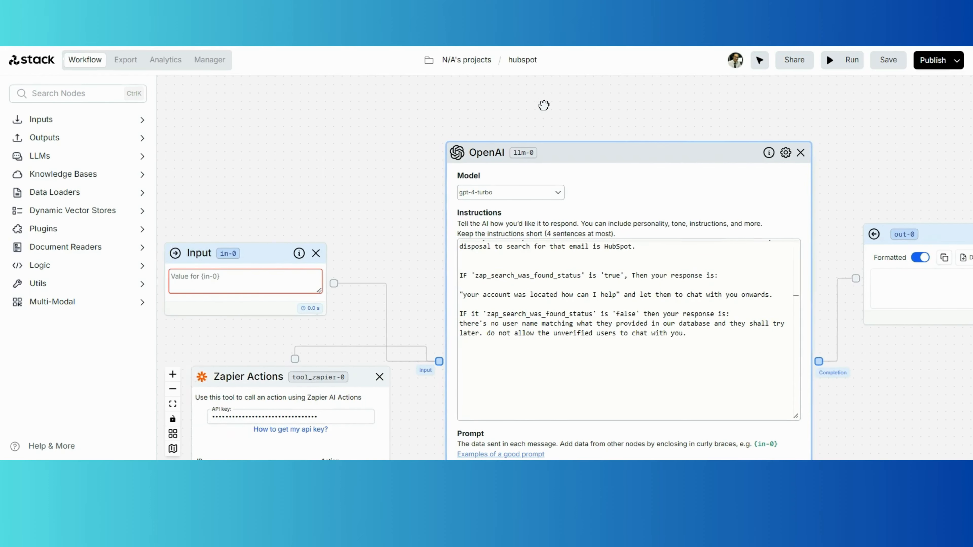
pyautogui.click(267, 283)
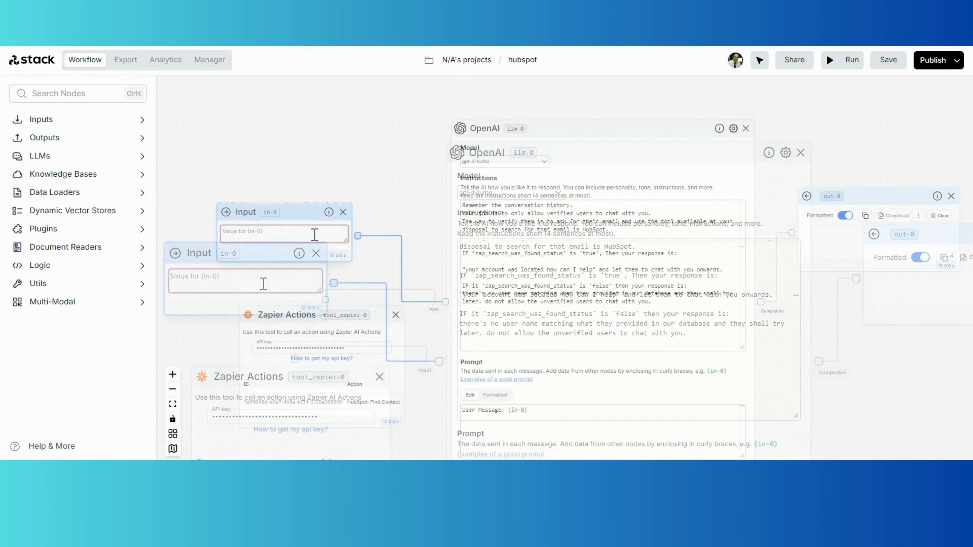
pyautogui.write('Hi I have a question')
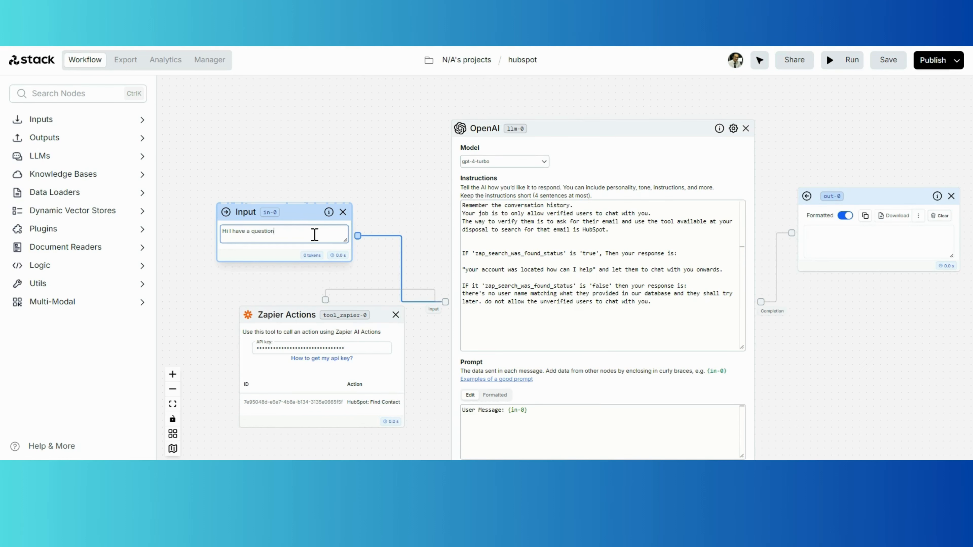
pyautogui.scroll(3, 400, 185)
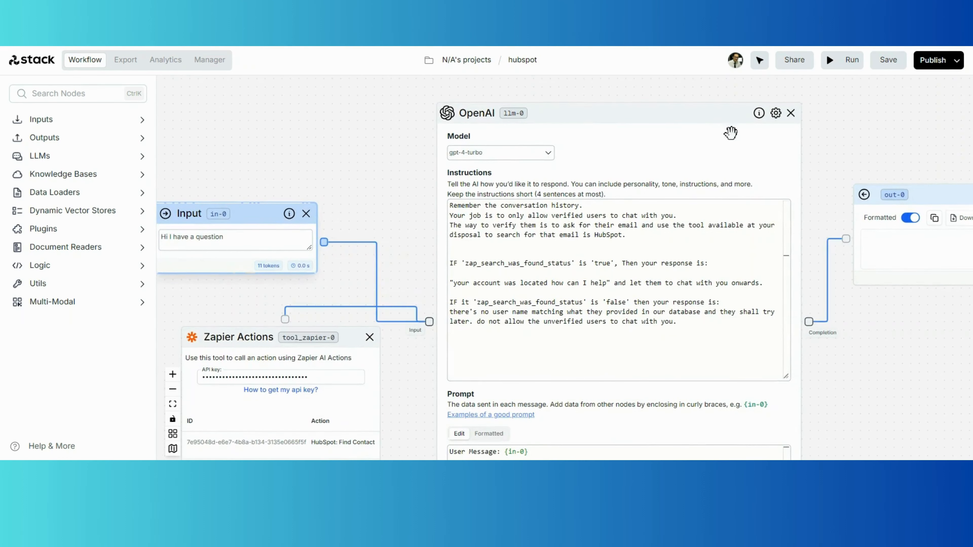
pyautogui.click(847, 60)
pyautogui.moveTo(908, 134); pyautogui.dragTo(751, 138)
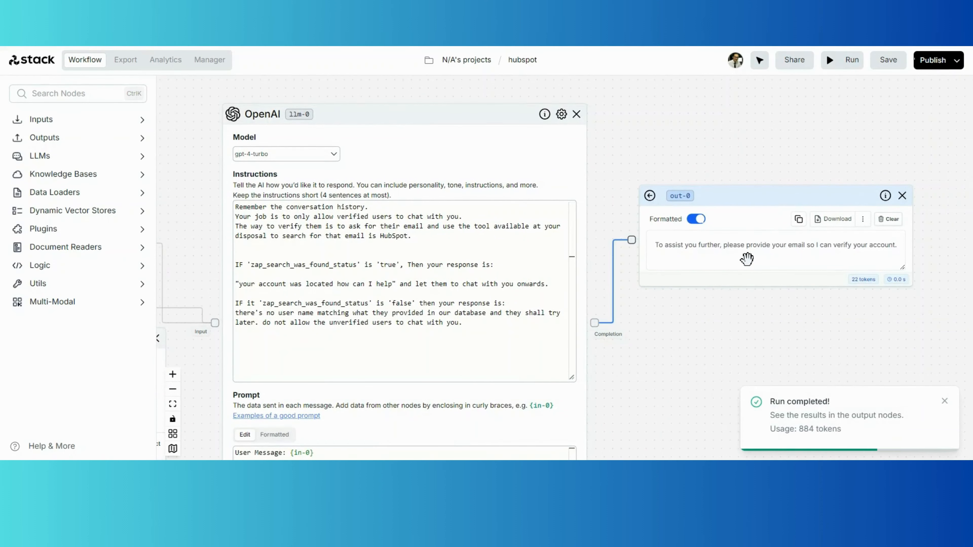
# Replace the Input node's message with the test contact's email address, run the workflow, and view the out-0 response
pyautogui.moveTo(733, 332); pyautogui.dragTo(909, 316)
pyautogui.moveTo(299, 161); pyautogui.dragTo(426, 155)
pyautogui.click(323, 214)
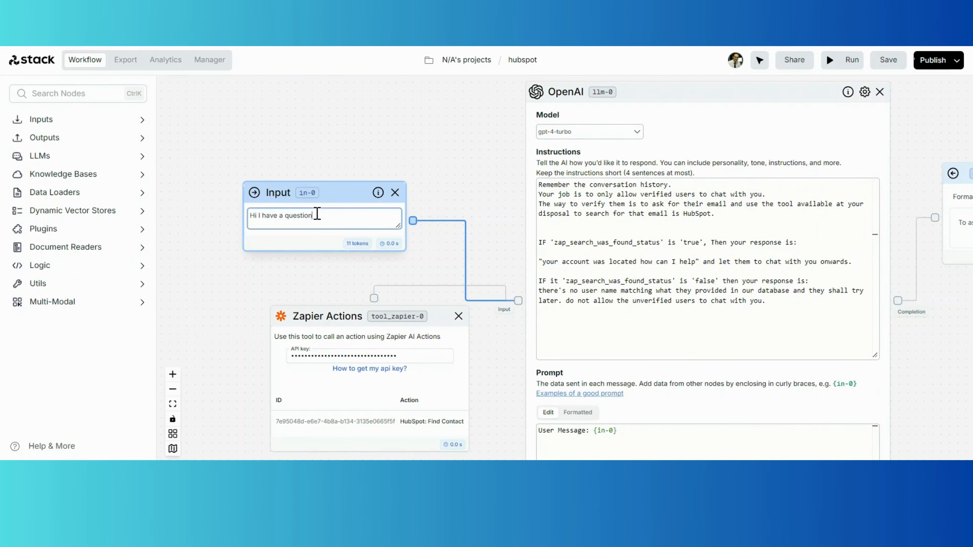
pyautogui.hotkey('ctrl', 'a')
pyautogui.write('amir')
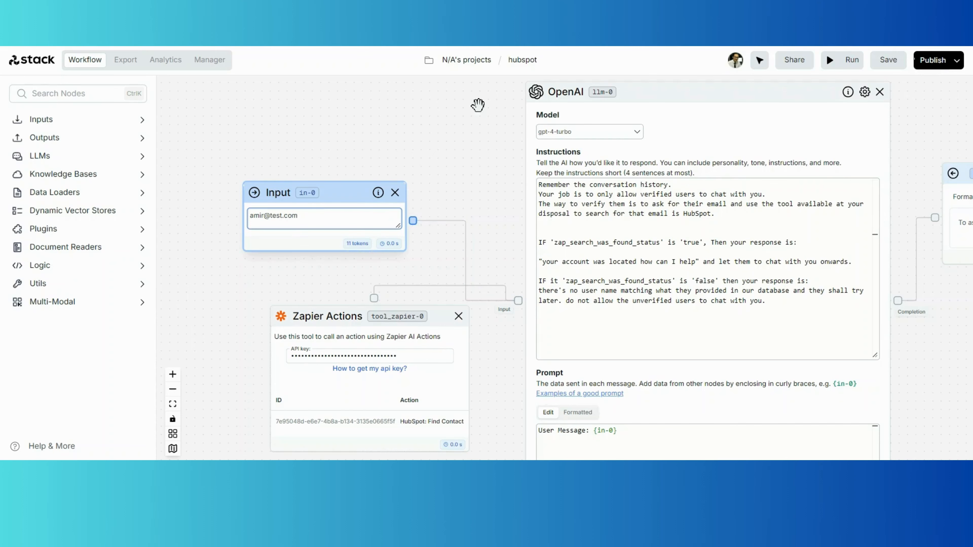
pyautogui.moveTo(501, 156); pyautogui.dragTo(469, 153)
pyautogui.moveTo(909, 126); pyautogui.dragTo(845, 121)
pyautogui.click(848, 65)
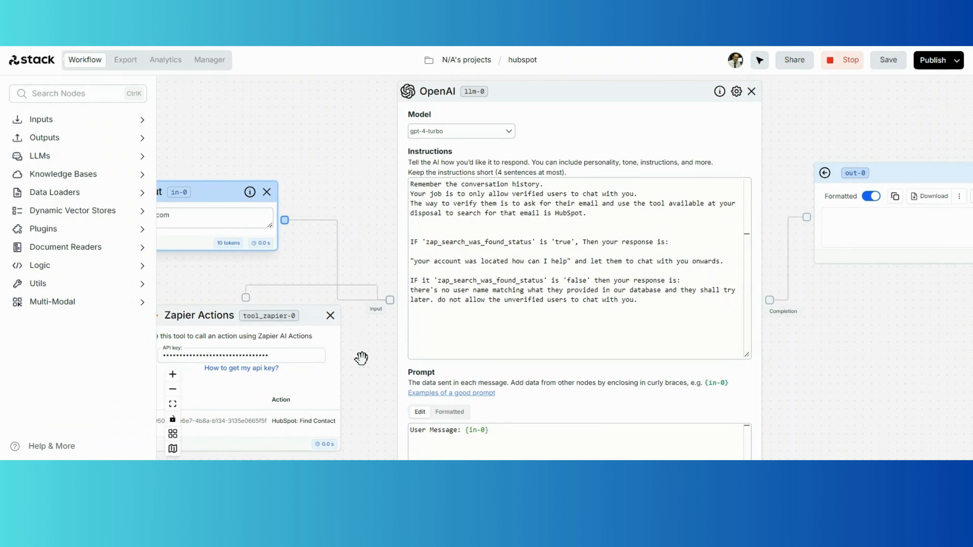
pyautogui.moveTo(886, 338); pyautogui.dragTo(686, 332)
pyautogui.moveTo(900, 313); pyautogui.dragTo(745, 319)
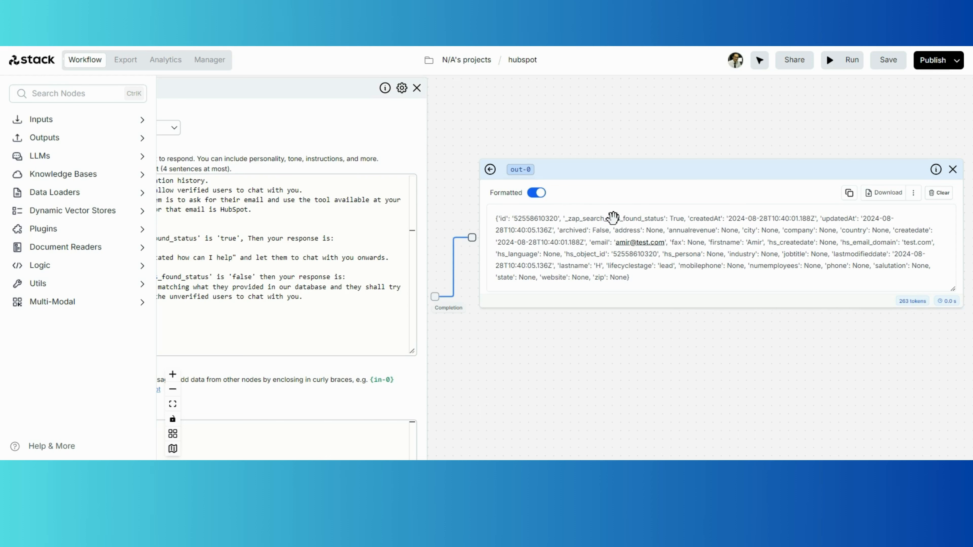
# Replace the Input node's message with "can I ask a question"
pyautogui.scroll(-4, 651, 337)
pyautogui.moveTo(600, 350); pyautogui.dragTo(778, 321)
pyautogui.scroll(7, 238, 239)
pyautogui.click(503, 246)
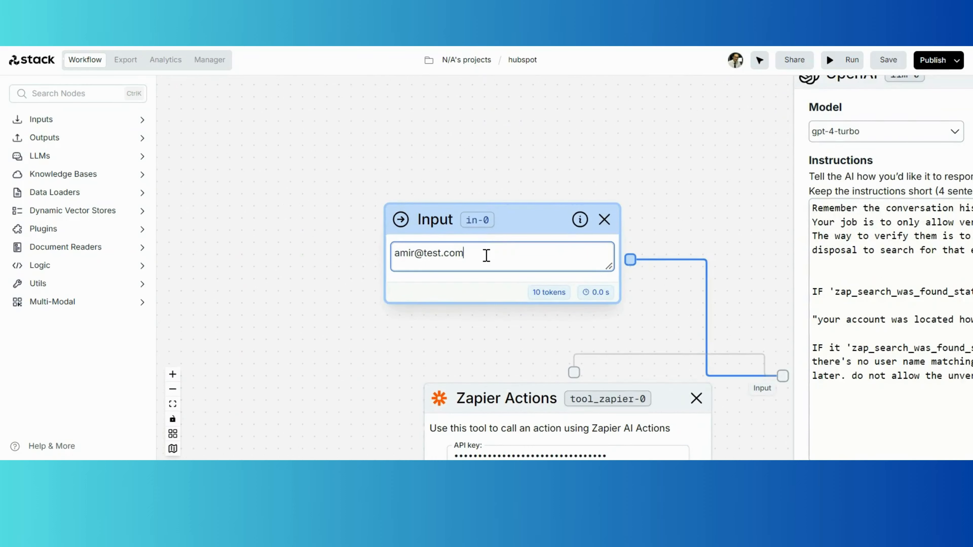
pyautogui.hotkey('ctrl', 'a')
pyautogui.write('c')
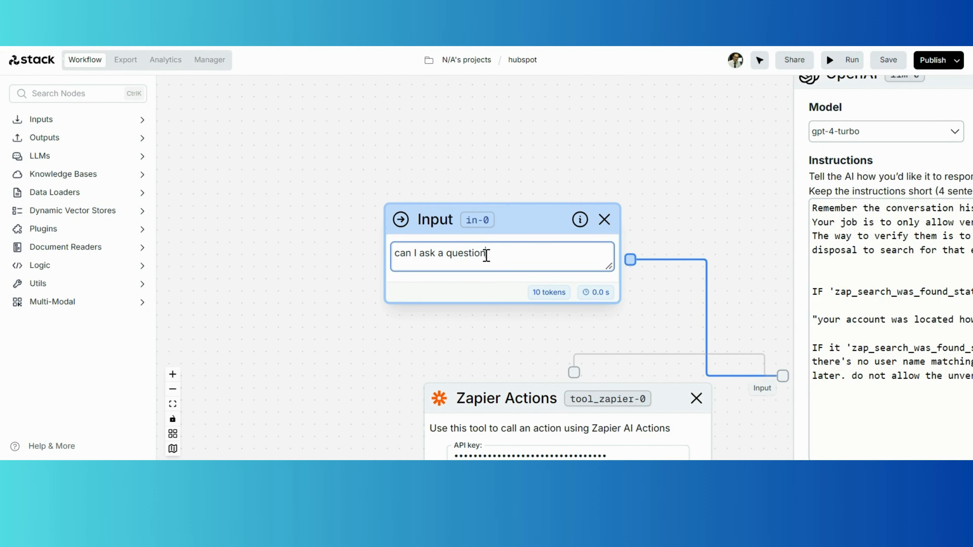
# Run the workflow with the current Input message and review the response in the out-0 node
pyautogui.scroll(-3, 677, 209)
pyautogui.moveTo(707, 199); pyautogui.dragTo(416, 204)
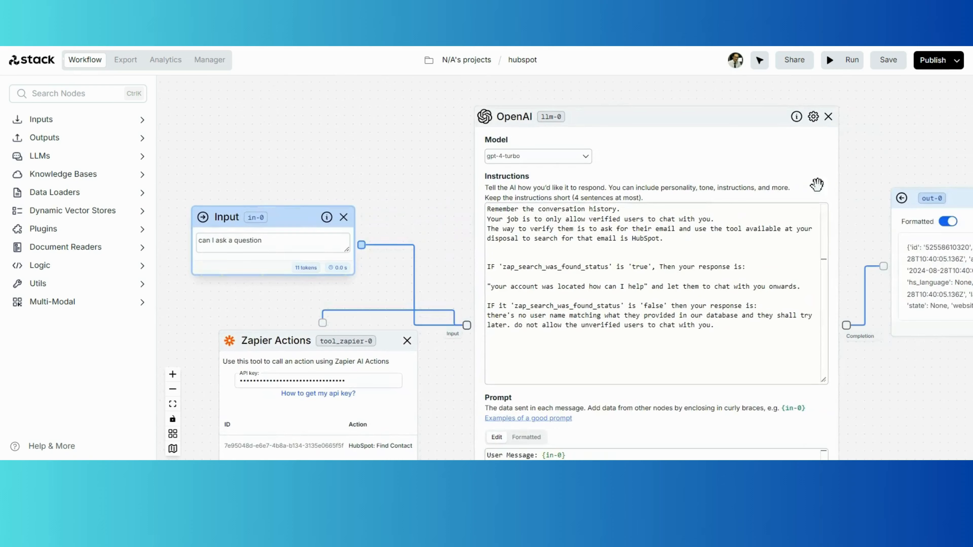
pyautogui.moveTo(881, 157); pyautogui.dragTo(548, 173)
pyautogui.moveTo(844, 178); pyautogui.dragTo(769, 175)
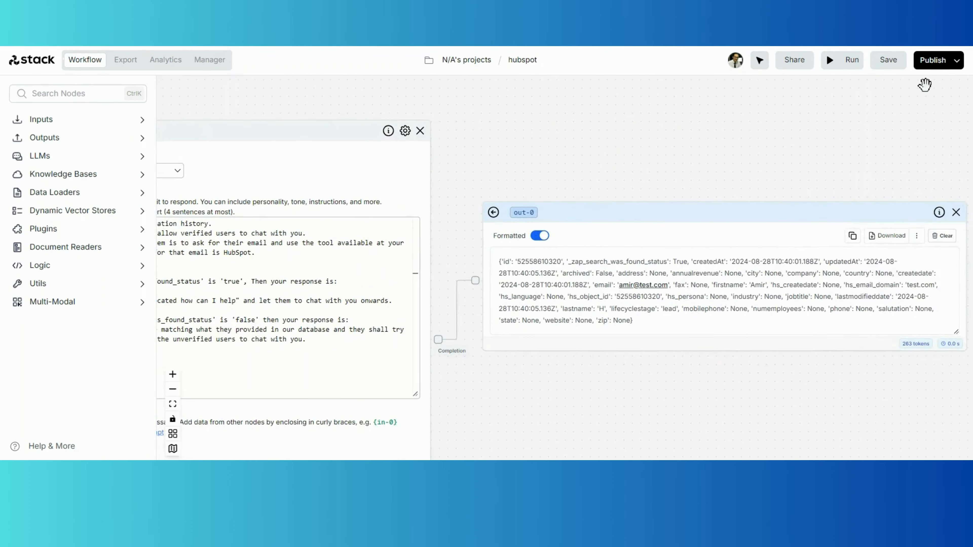
pyautogui.click(851, 61)
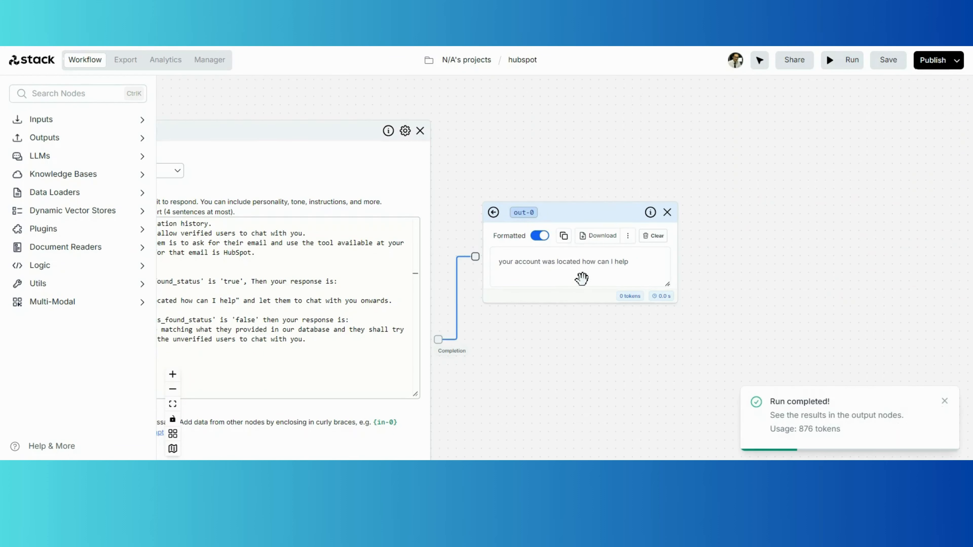
pyautogui.moveTo(540, 188); pyautogui.dragTo(721, 153)
pyautogui.scroll(-3, 641, 180)
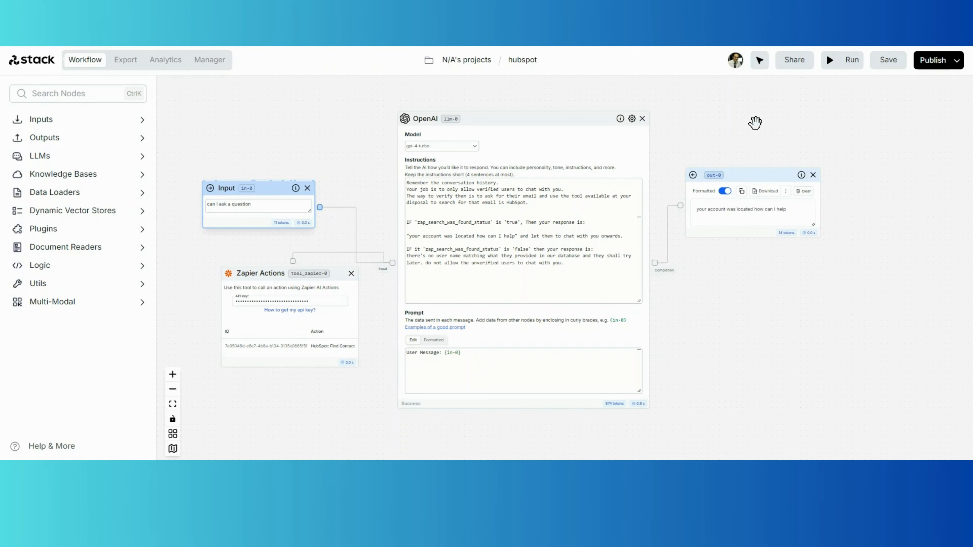
# Move the out-0 node farther away from the OpenAI node and delete the connection between them
pyautogui.moveTo(754, 124); pyautogui.dragTo(686, 139)
pyautogui.moveTo(685, 183); pyautogui.dragTo(962, 288)
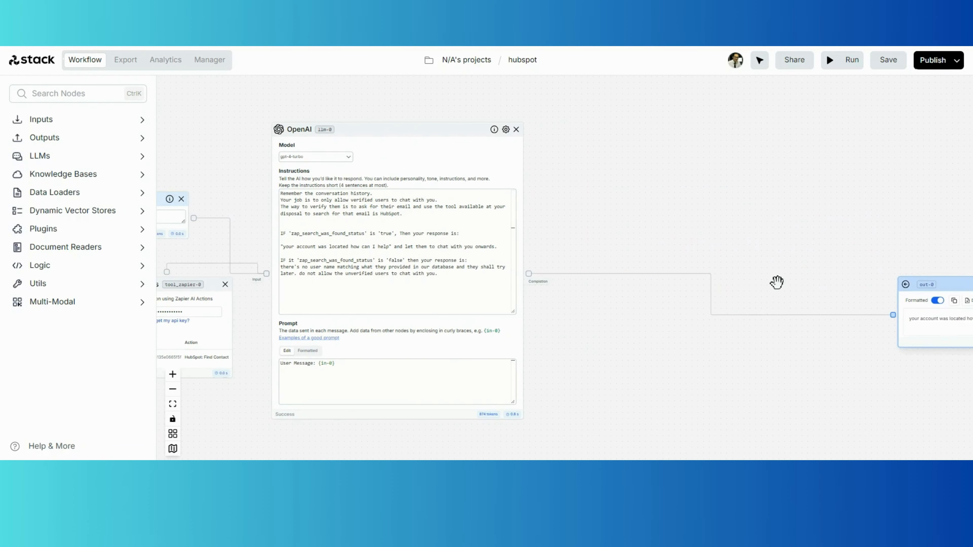
pyautogui.click(711, 294)
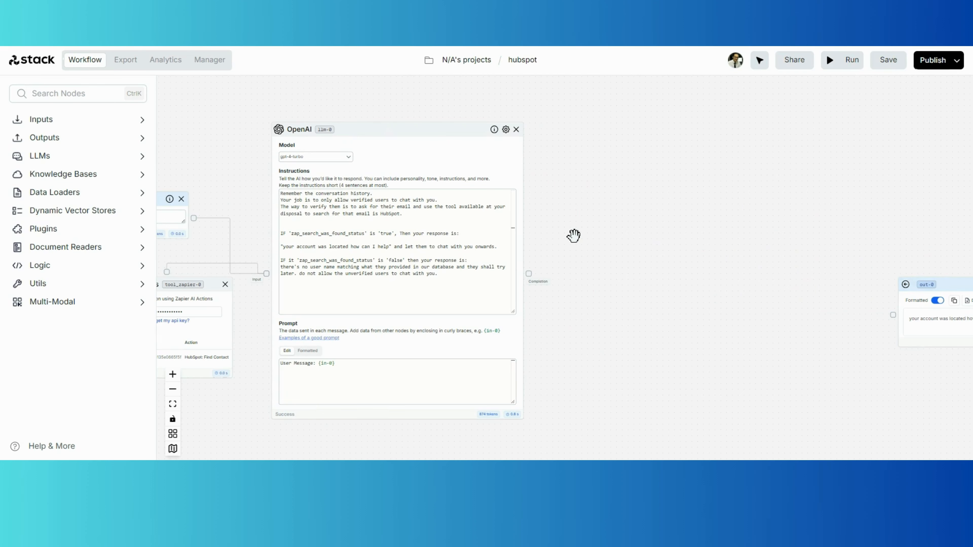
pyautogui.moveTo(574, 235); pyautogui.dragTo(618, 234)
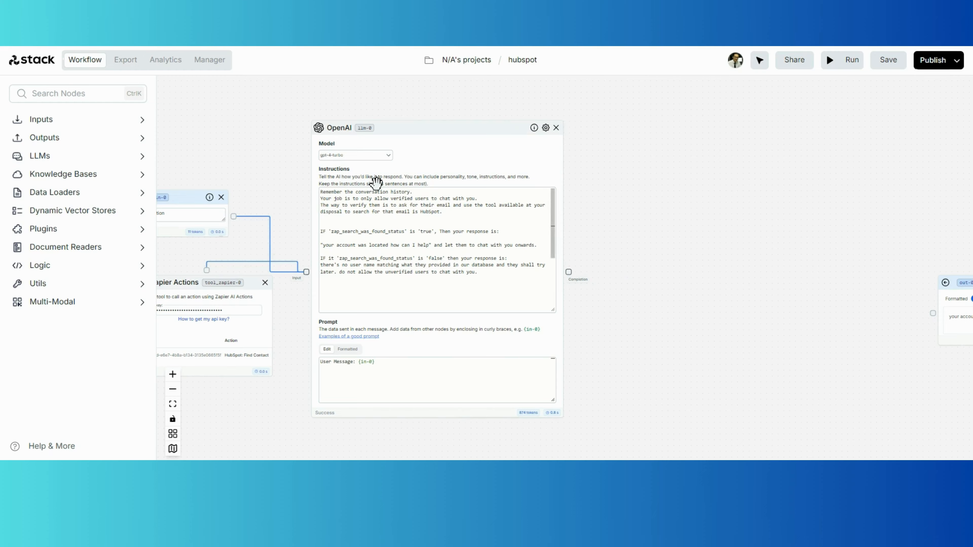
# Clear the OpenAI node's conversation history in its memory settings and return to the whole node
pyautogui.scroll(4, 598, 119)
pyautogui.click(505, 137)
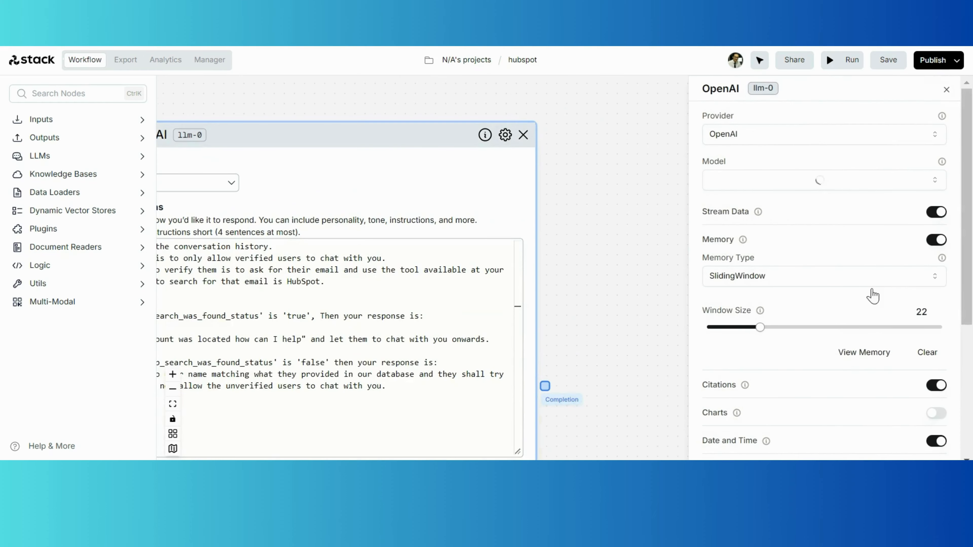
pyautogui.click(928, 352)
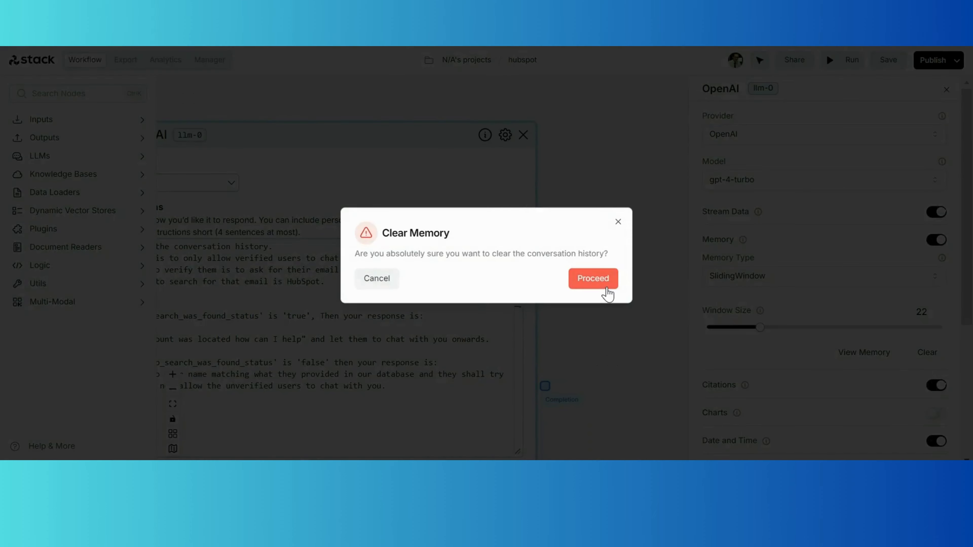
pyautogui.click(593, 279)
pyautogui.scroll(-2, 610, 303)
pyautogui.moveTo(611, 304); pyautogui.dragTo(641, 216)
pyautogui.scroll(-3, 684, 217)
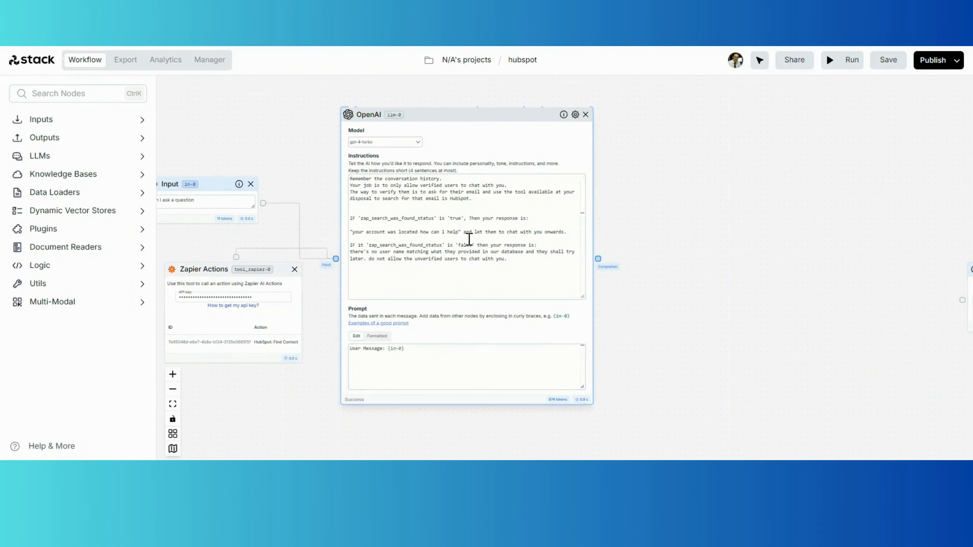
# Add a Routing node in the gap between the OpenAI node and the out-0 node
pyautogui.click(142, 267)
pyautogui.moveTo(99, 297); pyautogui.dragTo(658, 218)
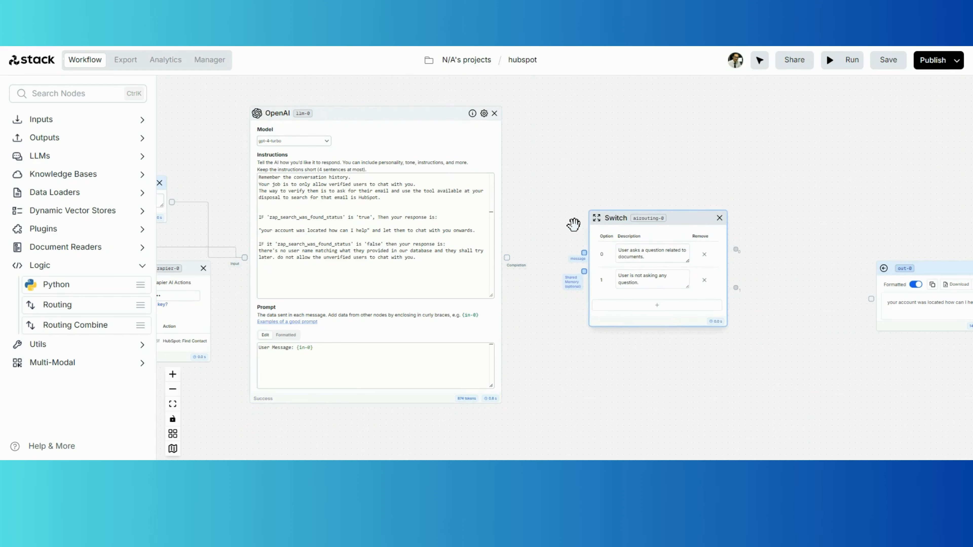
pyautogui.scroll(3, 574, 225)
pyautogui.hscroll(3, 630, 169)
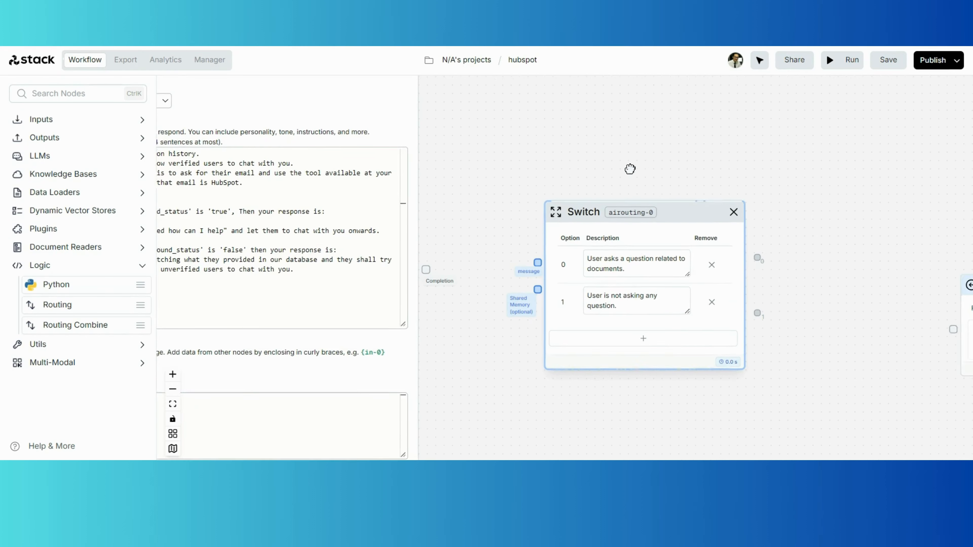
pyautogui.moveTo(630, 169); pyautogui.dragTo(607, 170)
# Copy the condition text "zap_search_was_found_status' is 'true" from the OpenAI node's instructions
pyautogui.scroll(4, 530, 267)
pyautogui.moveTo(667, 274); pyautogui.dragTo(585, 255)
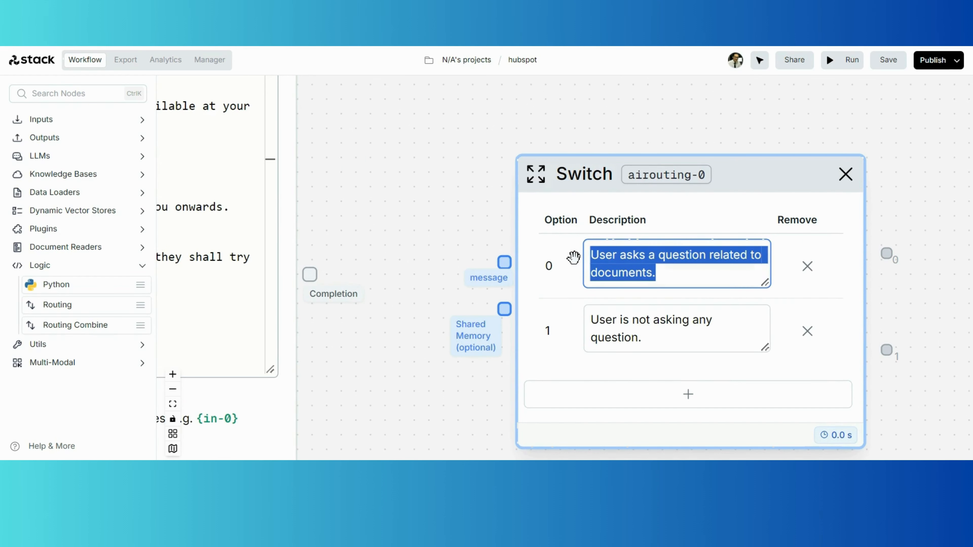
pyautogui.moveTo(422, 180); pyautogui.dragTo(862, 234)
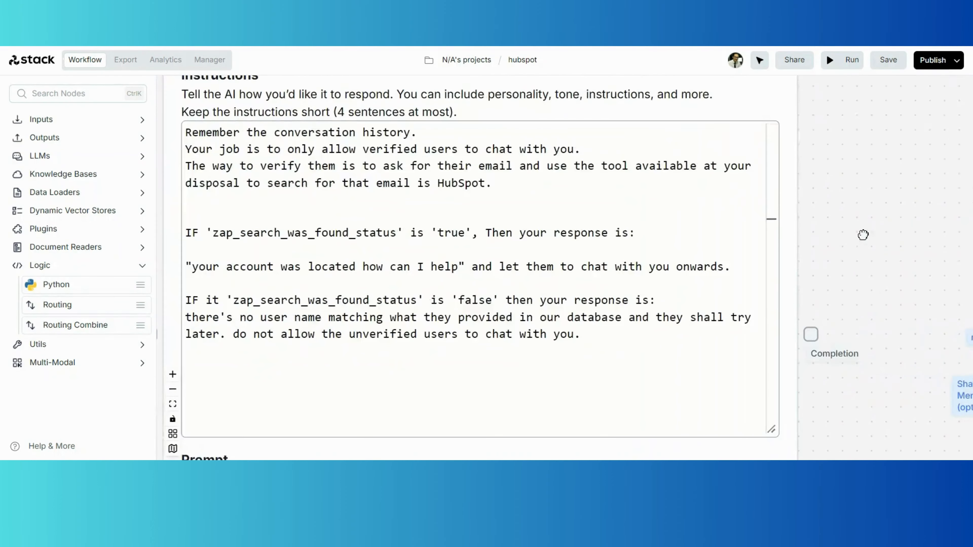
pyautogui.moveTo(217, 233); pyautogui.dragTo(464, 234)
pyautogui.hotkey('ctrl', 'c')
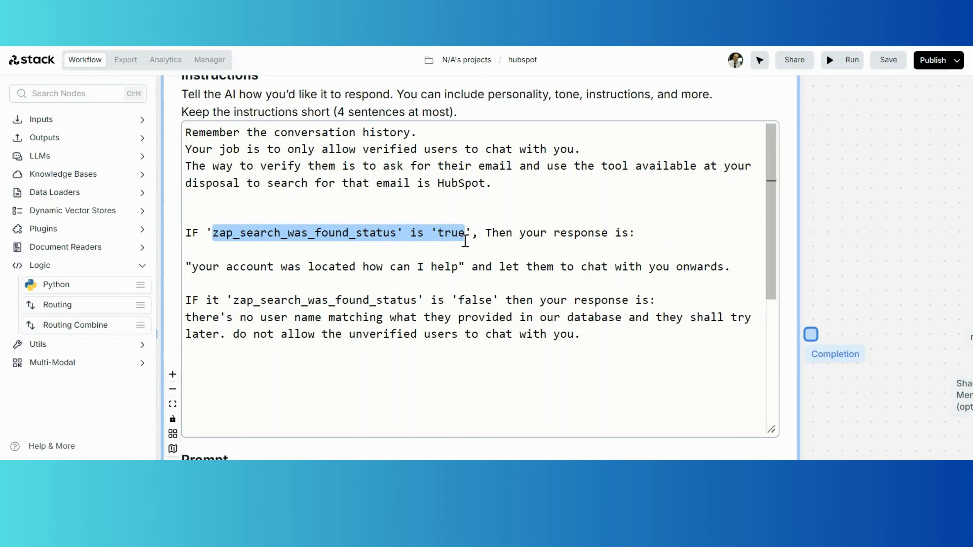
# Replace the Switch's option 0 description with: If in the conversation history "zap_search_was_found_status' is 'true" has appeared
pyautogui.moveTo(968, 238); pyautogui.dragTo(521, 207)
pyautogui.scroll(5, 522, 206)
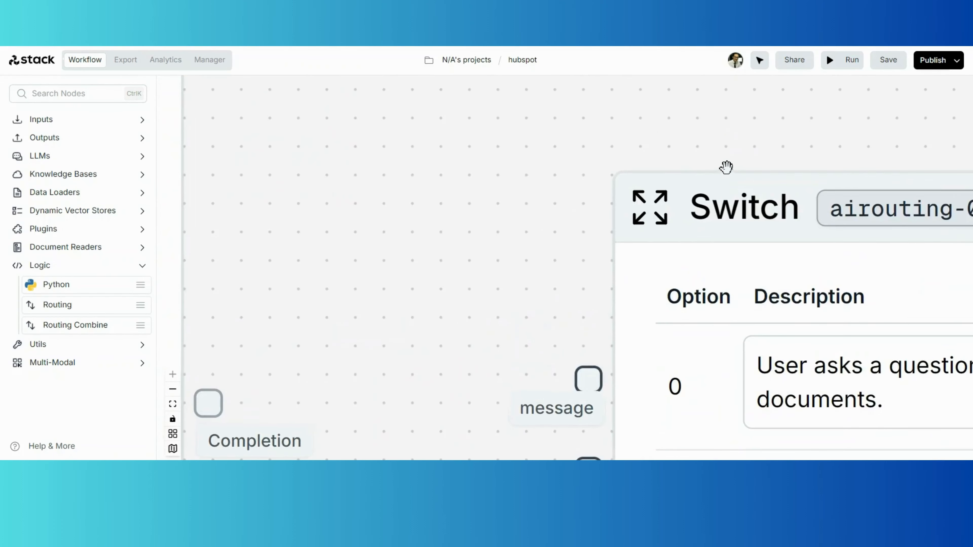
pyautogui.moveTo(726, 167); pyautogui.dragTo(631, 165)
pyautogui.scroll(-2, 653, 140)
pyautogui.moveTo(521, 187); pyautogui.dragTo(356, 170)
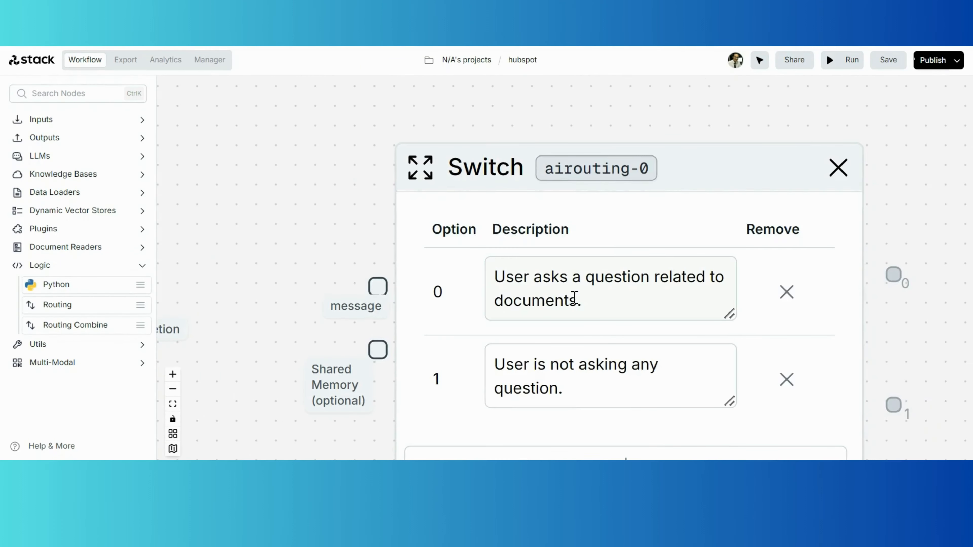
pyautogui.moveTo(605, 304); pyautogui.dragTo(489, 279)
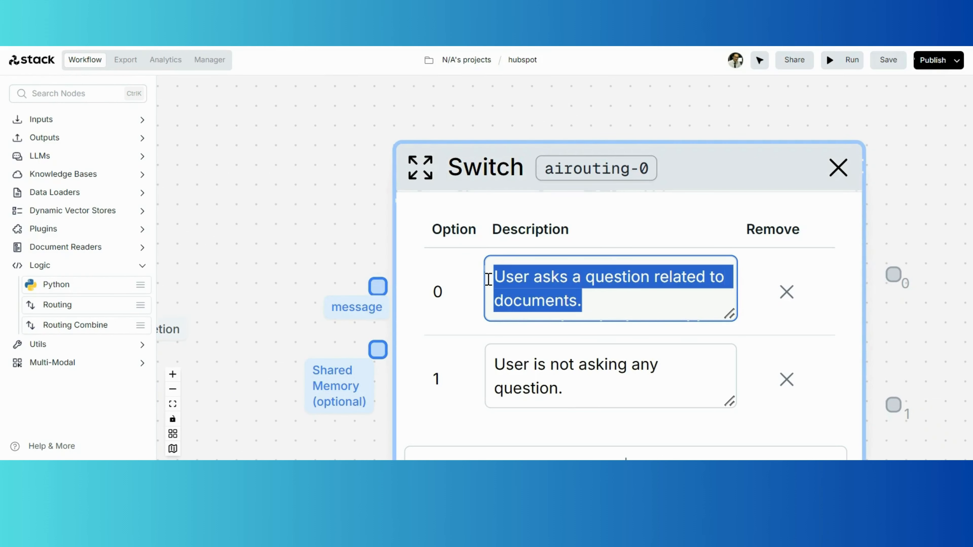
pyautogui.press('BackSpace')
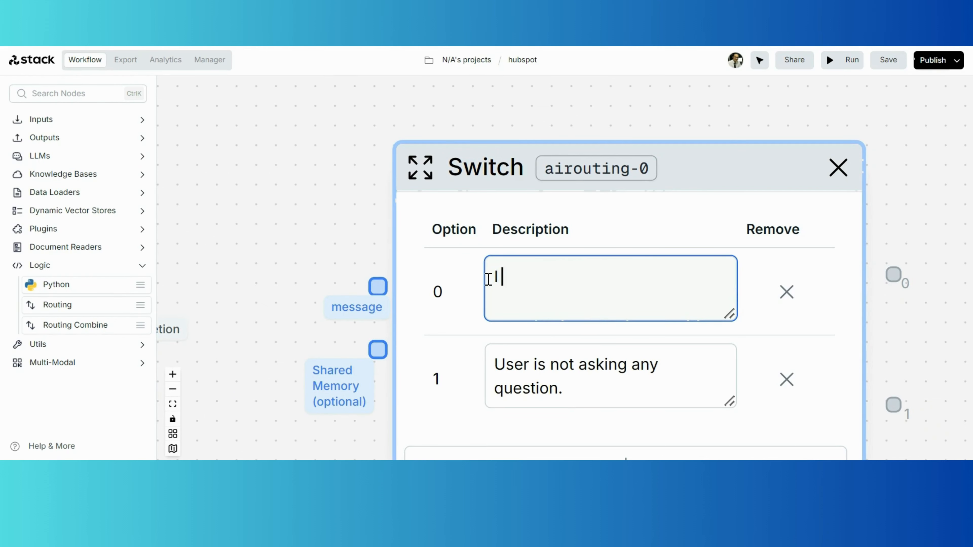
pyautogui.write('If in the conv')
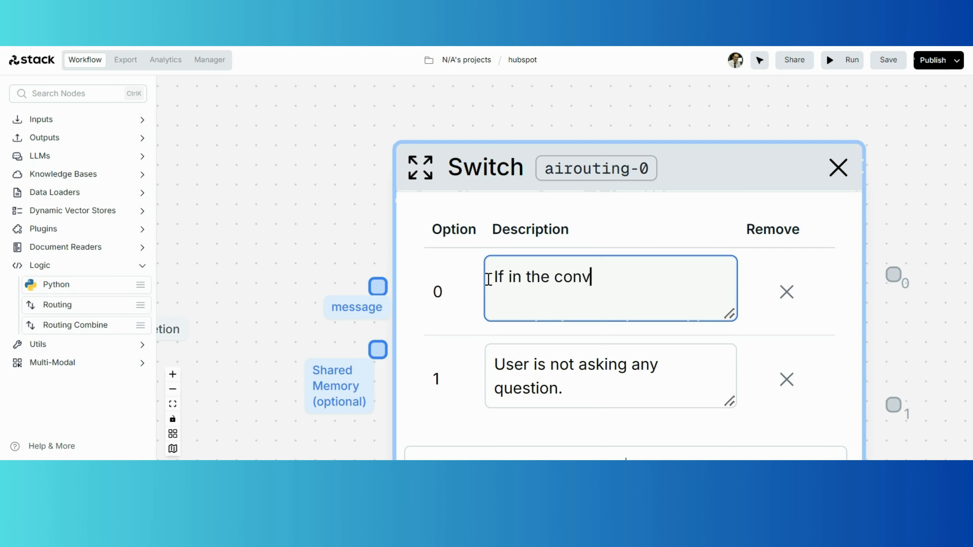
pyautogui.write('ersation history')
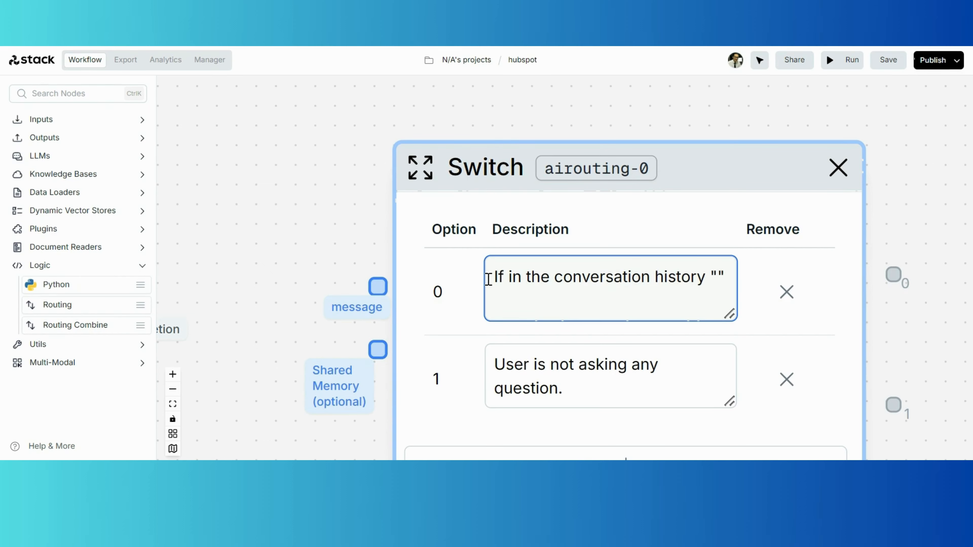
pyautogui.write('""')
pyautogui.hotkey('ctrl', 'v')
pyautogui.write('has a')
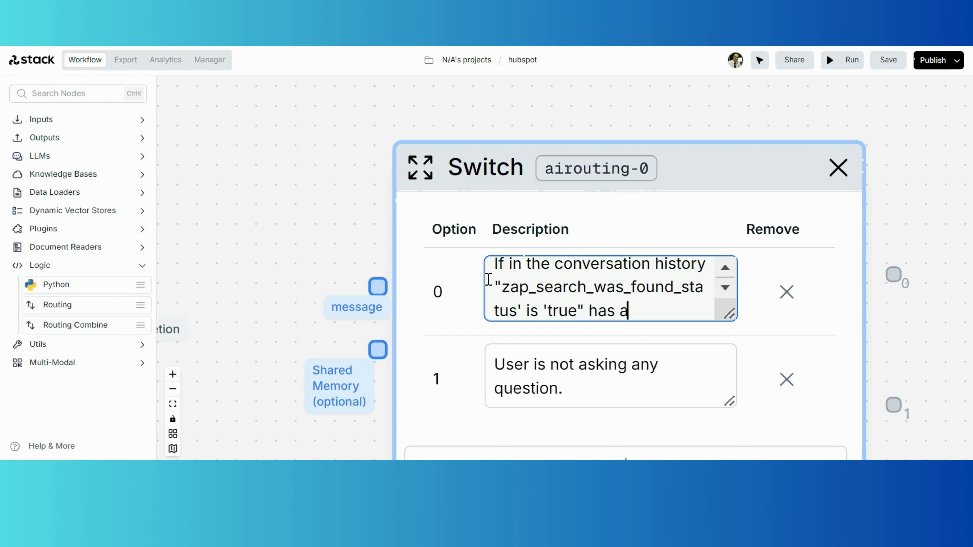
pyautogui.write('ppeared')
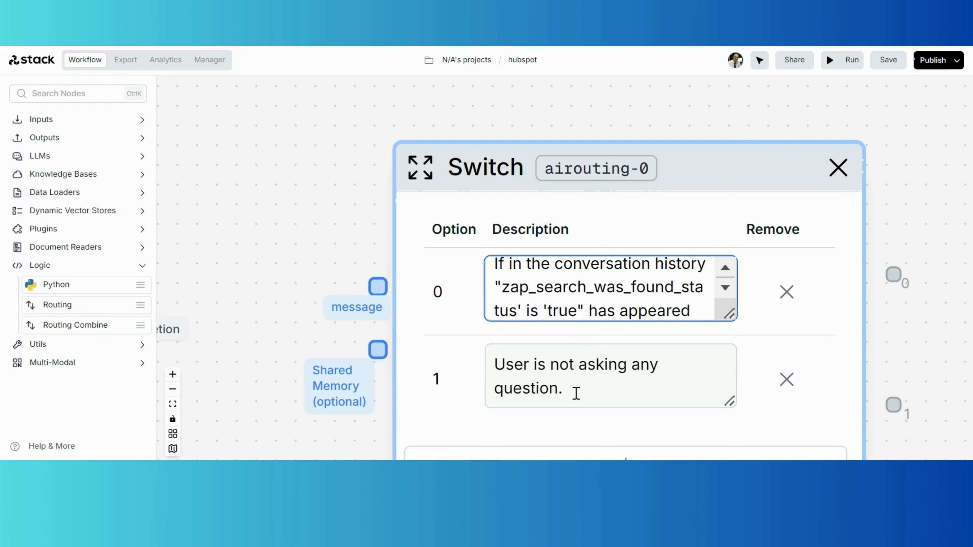
# Replace the Switch's option 1 description with "else"
pyautogui.moveTo(576, 393); pyautogui.dragTo(492, 364)
pyautogui.press('BackSpace')
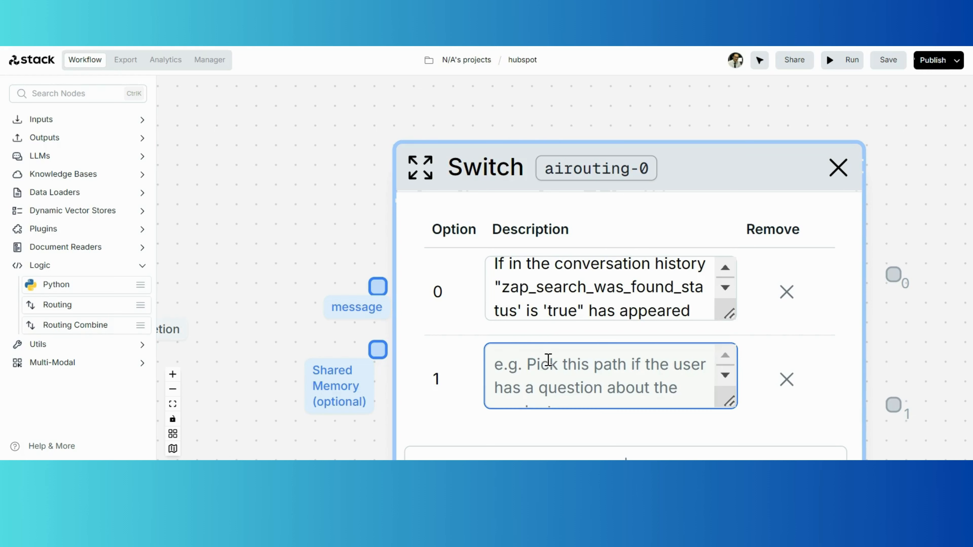
pyautogui.write('else')
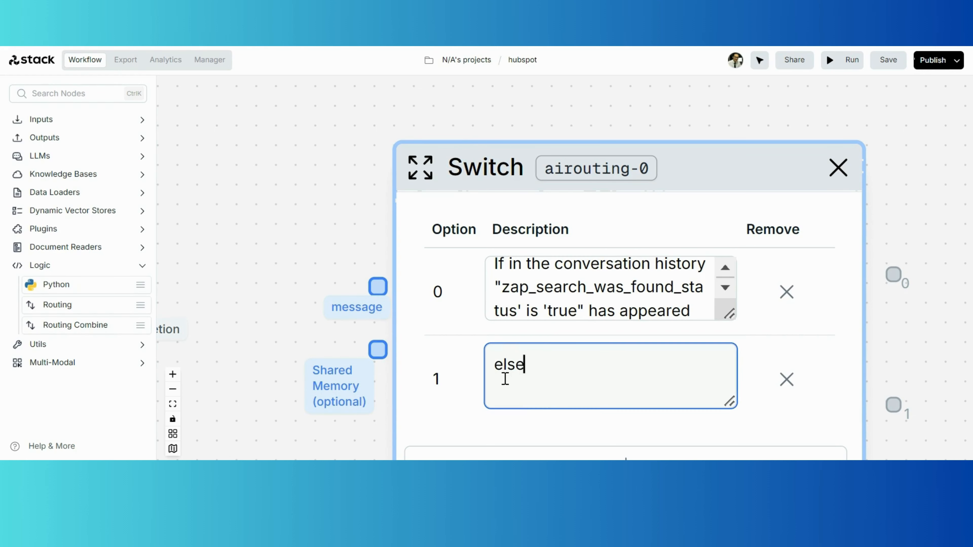
# Connect the OpenAI node's Completion output to the Switch's message input
pyautogui.scroll(-5, 328, 317)
pyautogui.moveTo(293, 223); pyautogui.dragTo(403, 202)
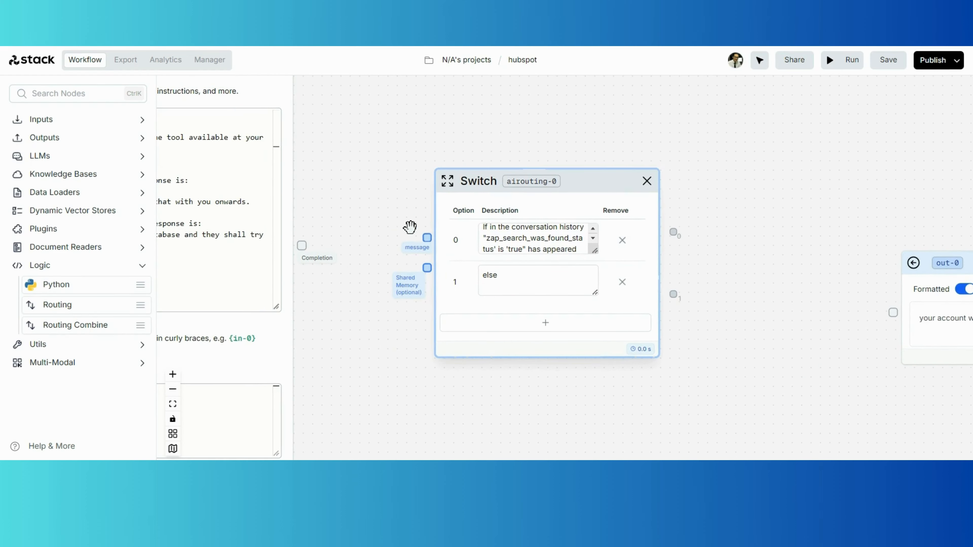
pyautogui.moveTo(428, 237); pyautogui.dragTo(356, 228)
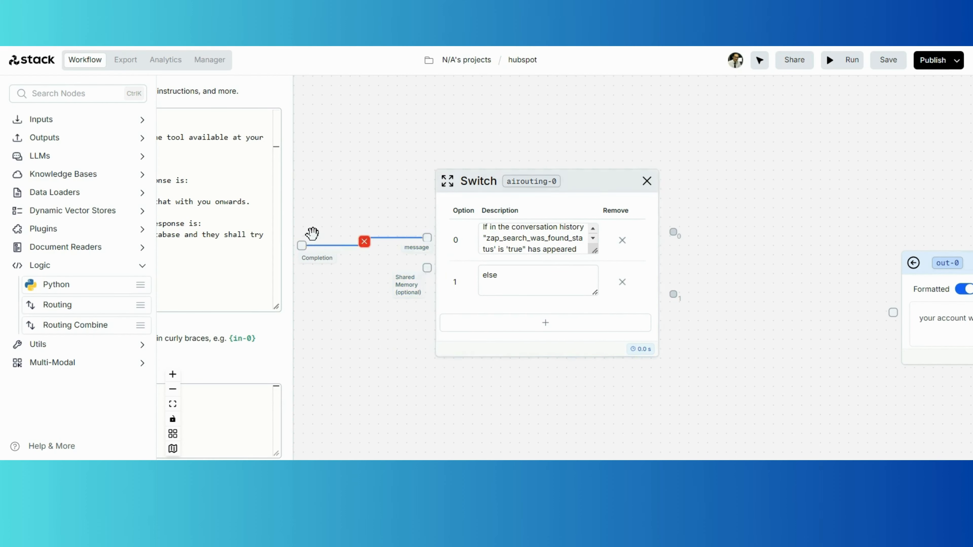
# Add a Shared Memory node with llm-0 as its LLM source and connect it to the Switch's Shared Memory input
pyautogui.moveTo(340, 208); pyautogui.dragTo(383, 192)
pyautogui.click(91, 345)
pyautogui.scroll(-1, 91, 348)
pyautogui.moveTo(98, 406); pyautogui.dragTo(407, 369)
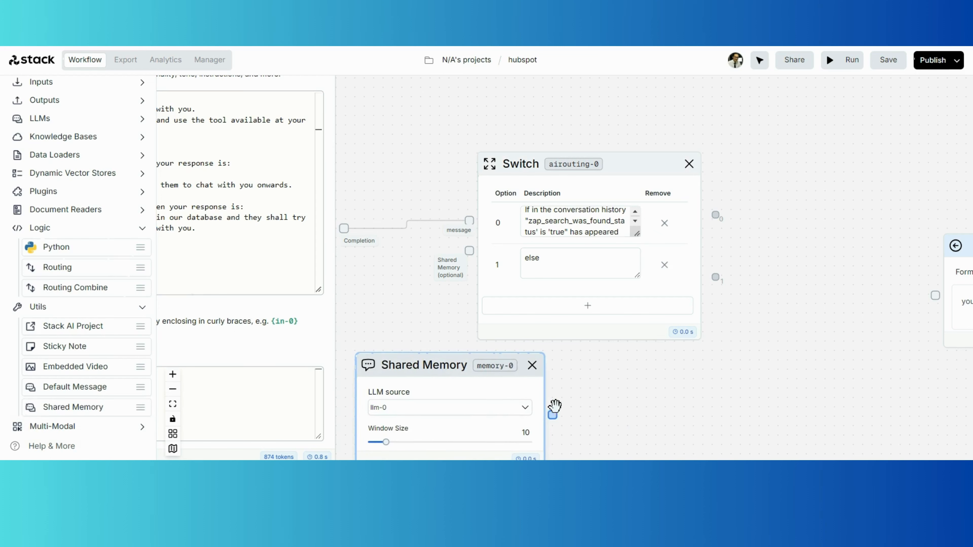
pyautogui.moveTo(552, 414); pyautogui.dragTo(422, 271)
pyautogui.scroll(-1, 407, 273)
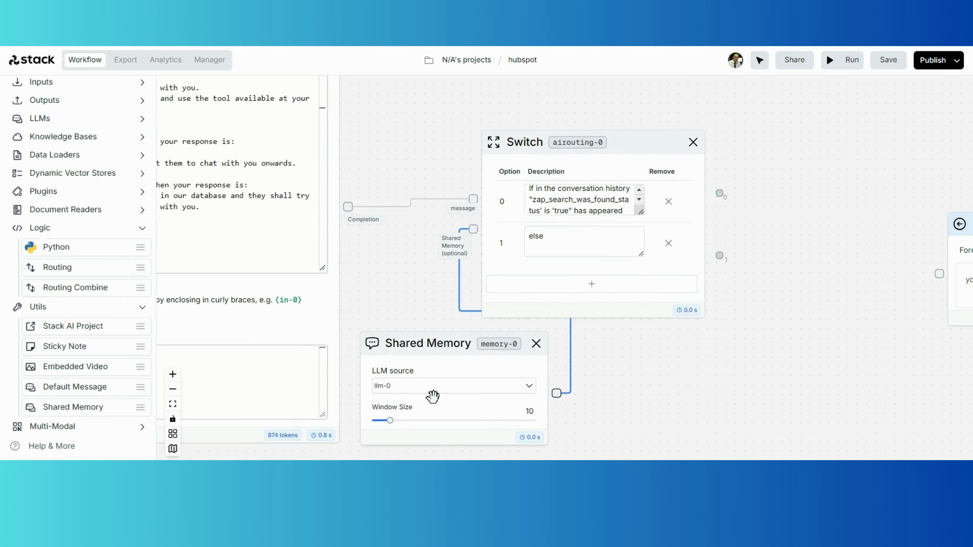
pyautogui.click(423, 388)
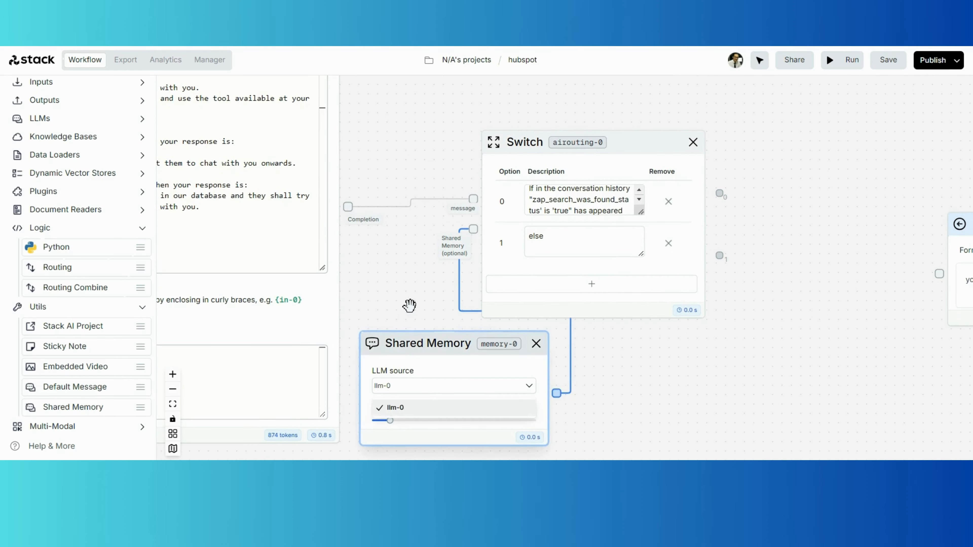
pyautogui.click(401, 287)
pyautogui.moveTo(394, 272); pyautogui.dragTo(610, 402)
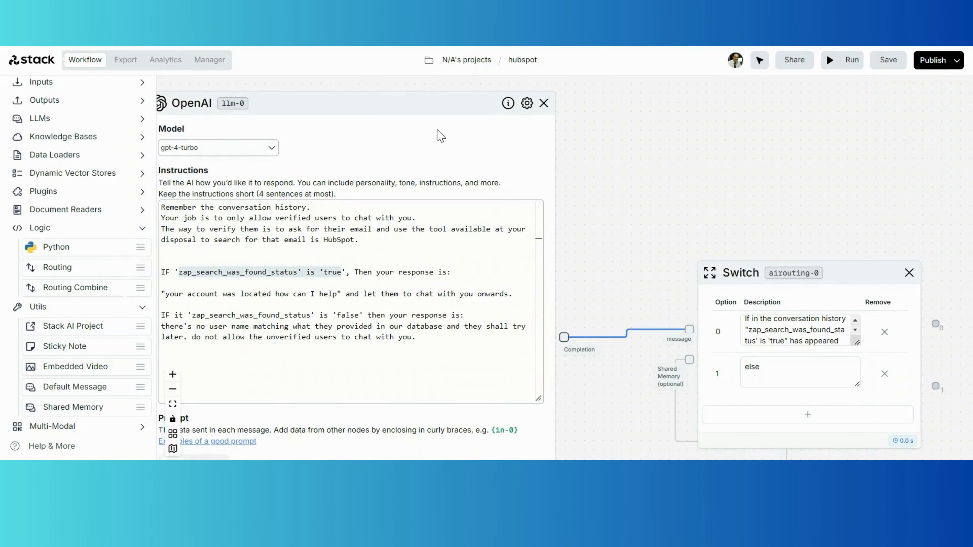
# Move the out-0 node farther from the Switch and add a second OpenAI node between them
pyautogui.moveTo(782, 176); pyautogui.dragTo(476, 147)
pyautogui.hscroll(4, 689, 214)
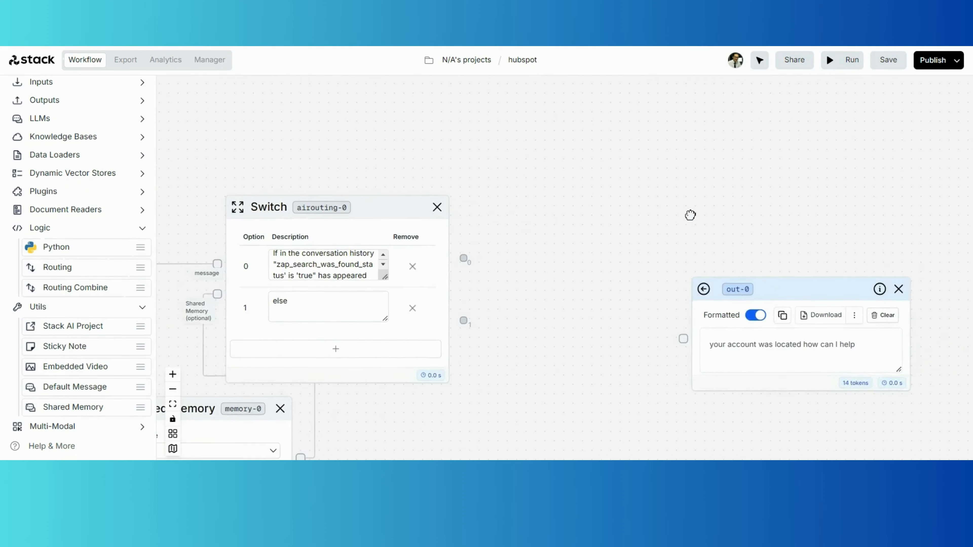
pyautogui.moveTo(756, 286); pyautogui.dragTo(895, 298)
pyautogui.hscroll(-4, 555, 221)
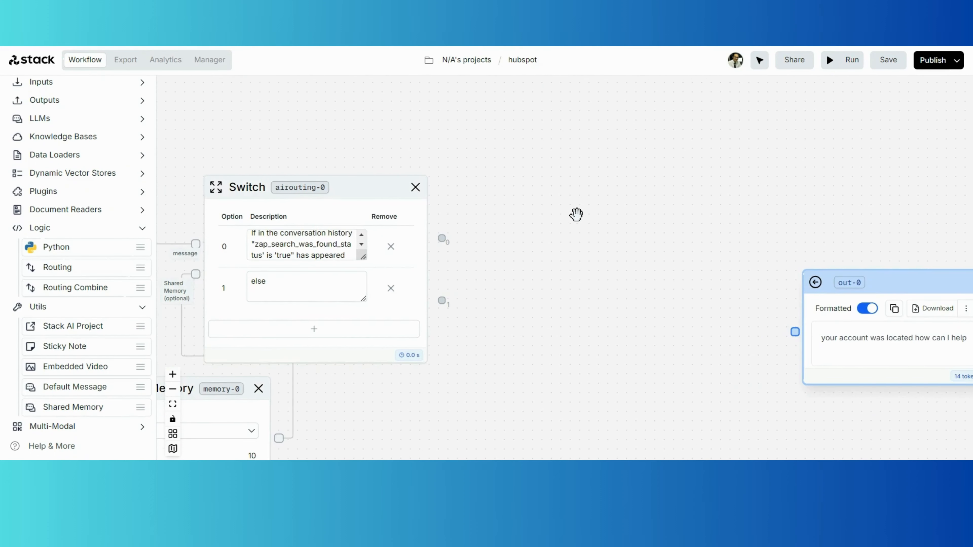
pyautogui.scroll(2, 82, 199)
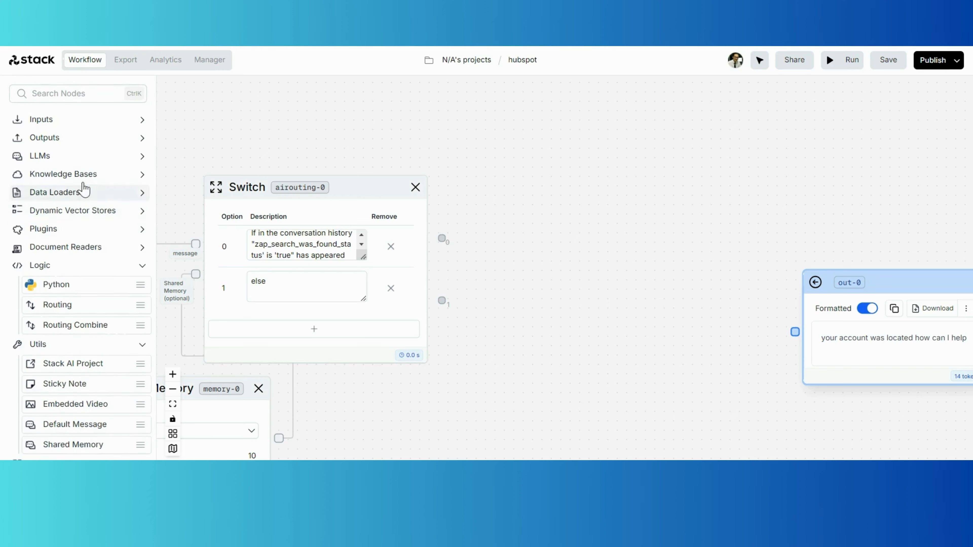
pyautogui.click(83, 155)
pyautogui.moveTo(87, 177); pyautogui.dragTo(676, 150)
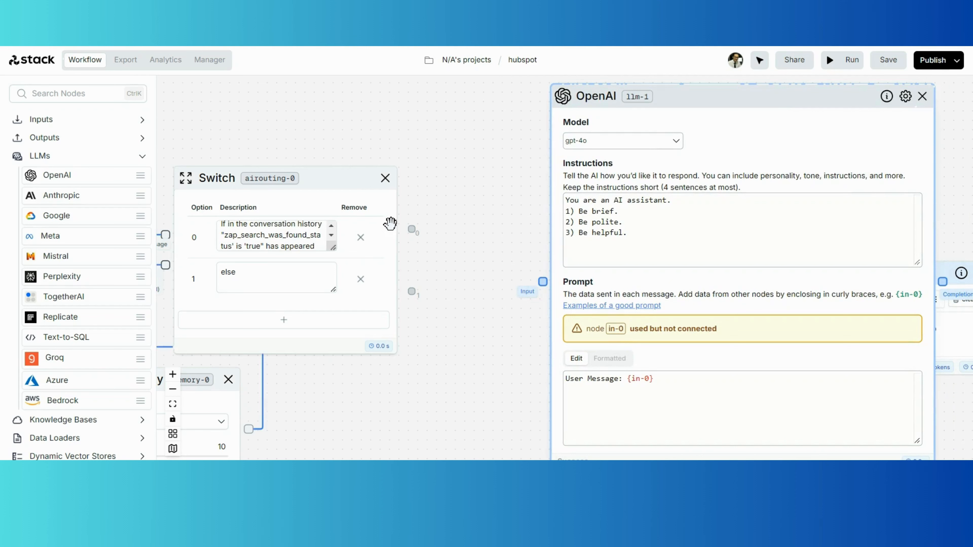
# Connect the Switch's output 0 to the second OpenAI node's input and add {airouting-0} on a new line of its prompt
pyautogui.moveTo(412, 229); pyautogui.dragTo(543, 283)
pyautogui.click(678, 414)
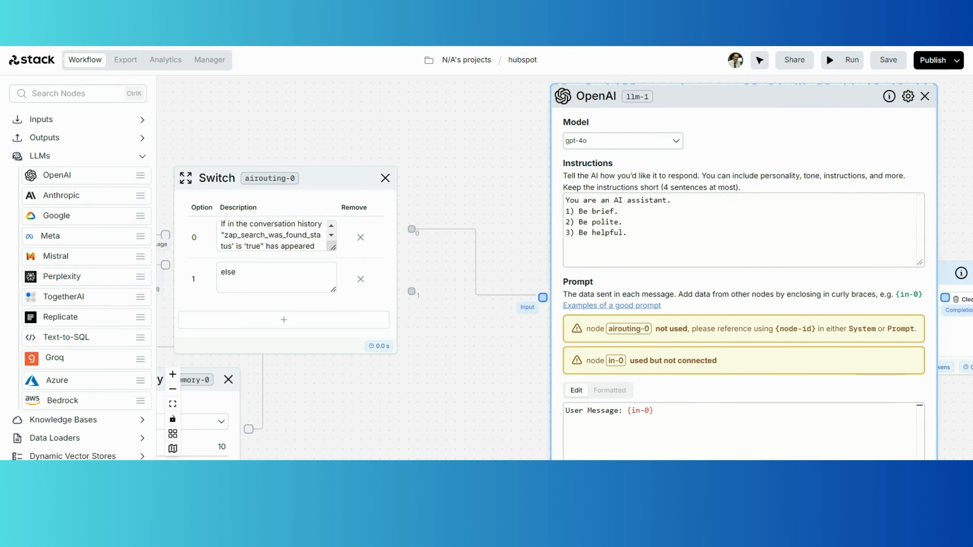
pyautogui.press('Return')
pyautogui.write('{')
pyautogui.press('Return')
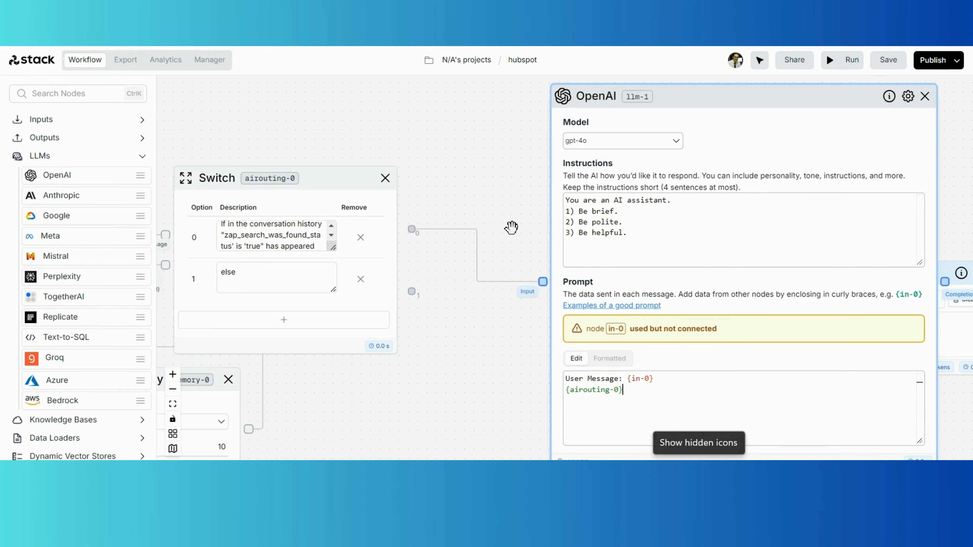
# Connect the Input node in-0 to the input of the second OpenAI node
pyautogui.scroll(-2, 512, 227)
pyautogui.moveTo(392, 134); pyautogui.dragTo(560, 146)
pyautogui.scroll(-3, 483, 145)
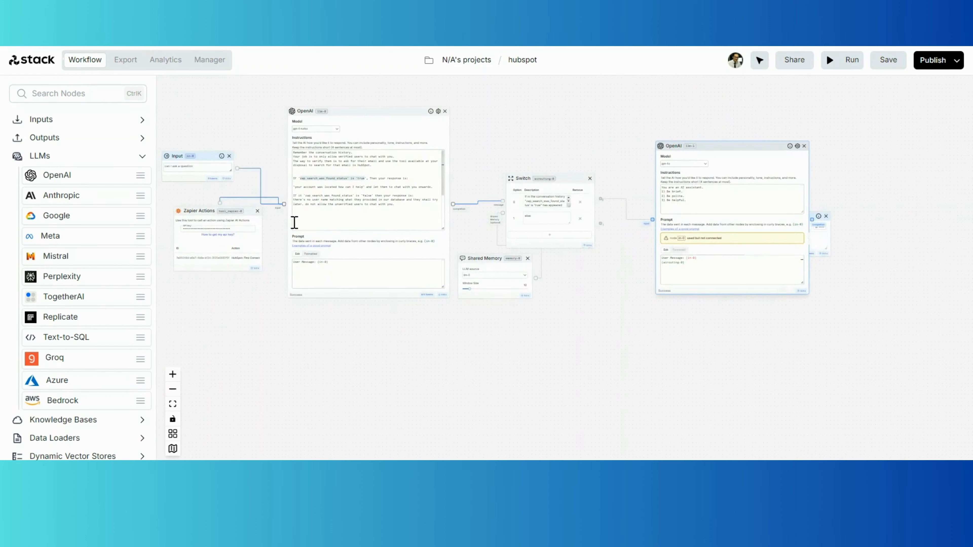
pyautogui.moveTo(558, 208); pyautogui.dragTo(654, 220)
# Move the out-0 node clear of the second OpenAI node
pyautogui.moveTo(633, 149); pyautogui.dragTo(489, 164)
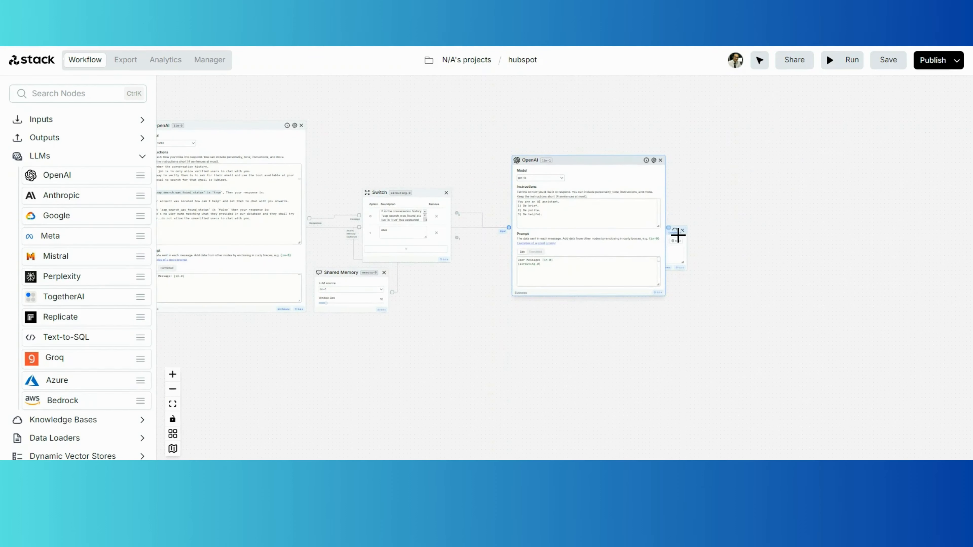
pyautogui.click(678, 253)
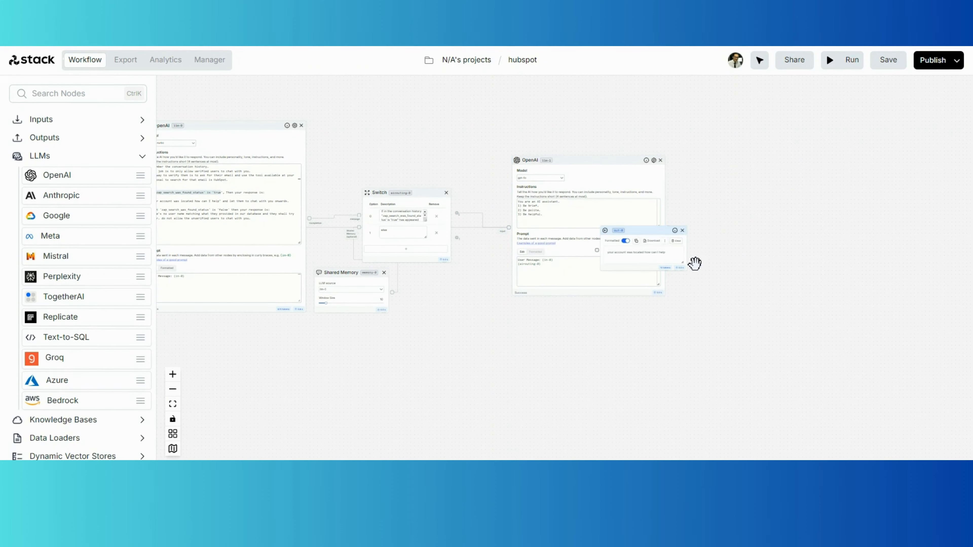
pyautogui.moveTo(669, 225); pyautogui.dragTo(780, 274)
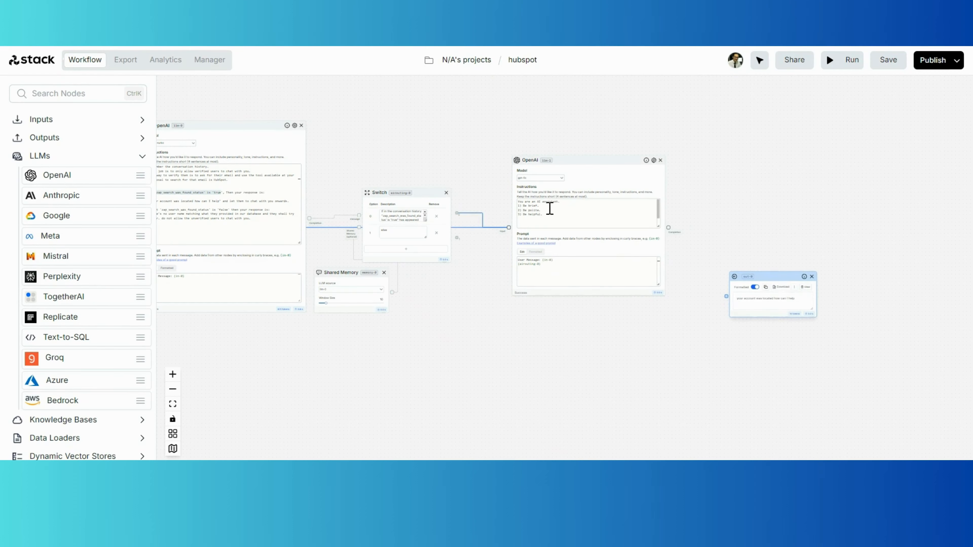
# Insert "You chat with our verified users." as the first line of the second OpenAI node's instructions
pyautogui.scroll(5, 517, 197)
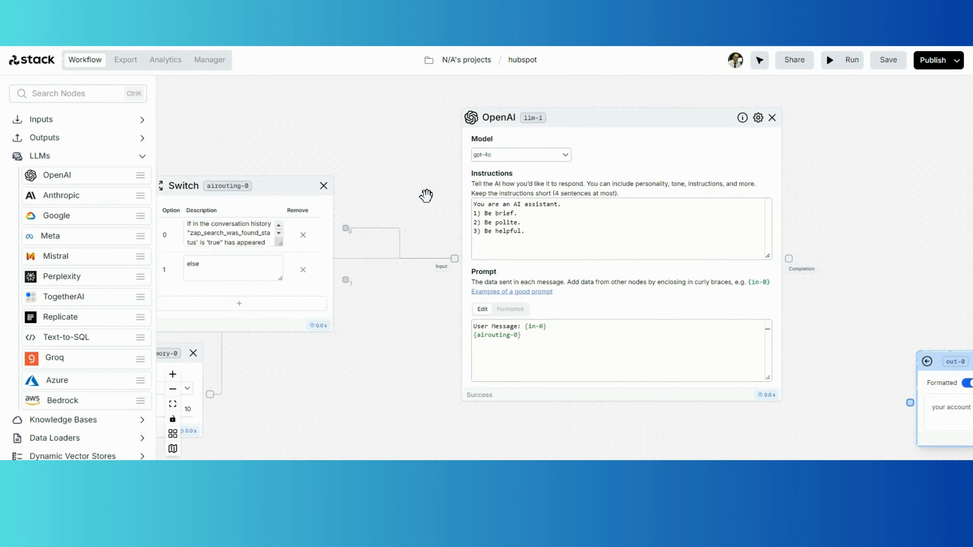
pyautogui.moveTo(432, 195); pyautogui.dragTo(405, 192)
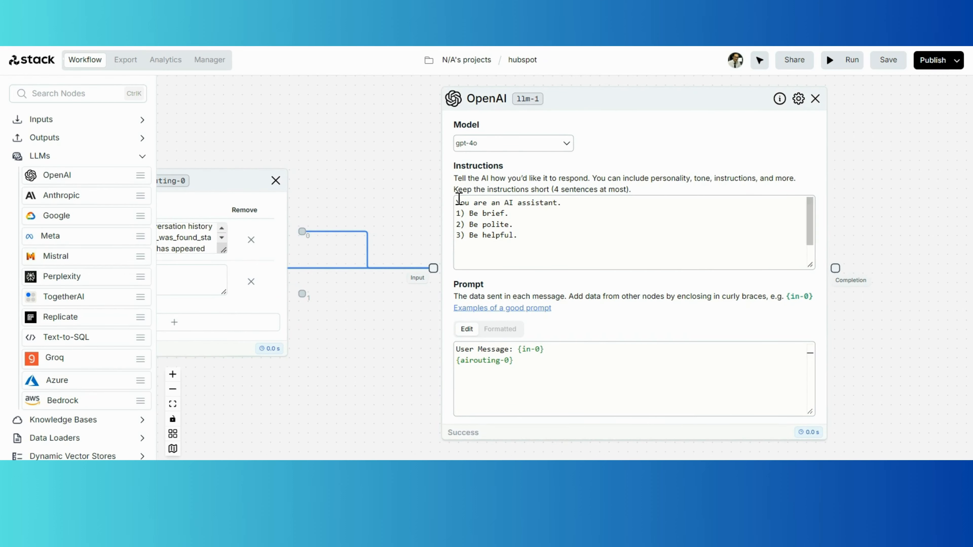
pyautogui.click(458, 198)
pyautogui.write('You chat wit ')
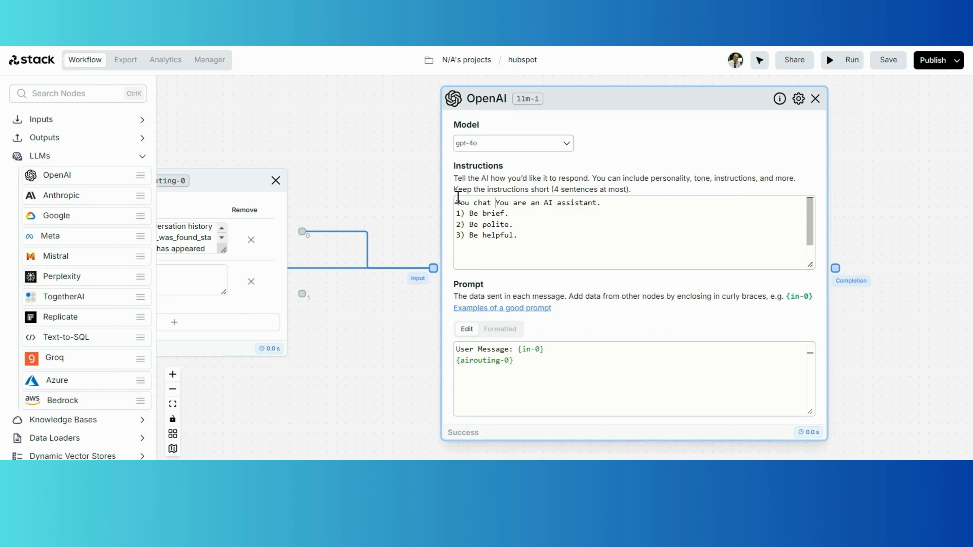
pyautogui.write('h our verf')
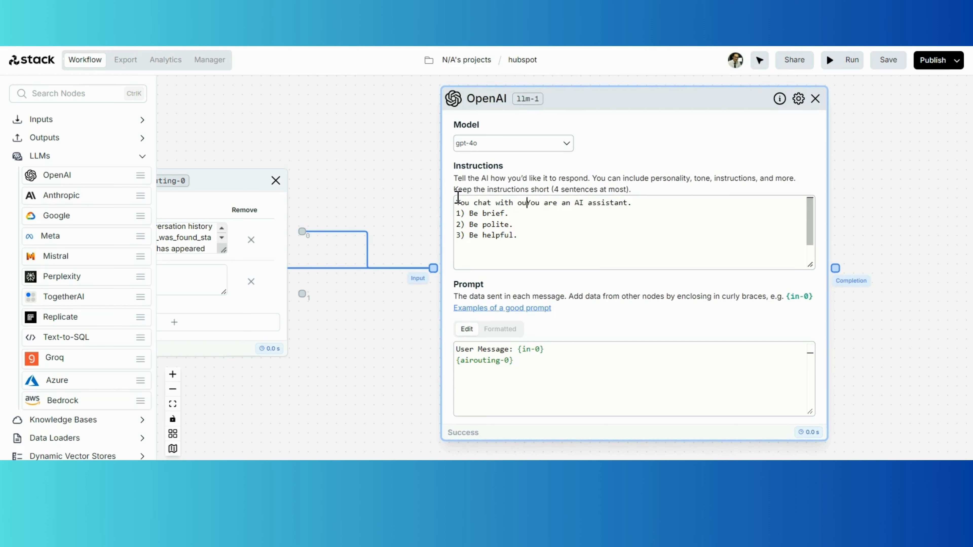
pyautogui.press('BackSpace')
pyautogui.write('ife')
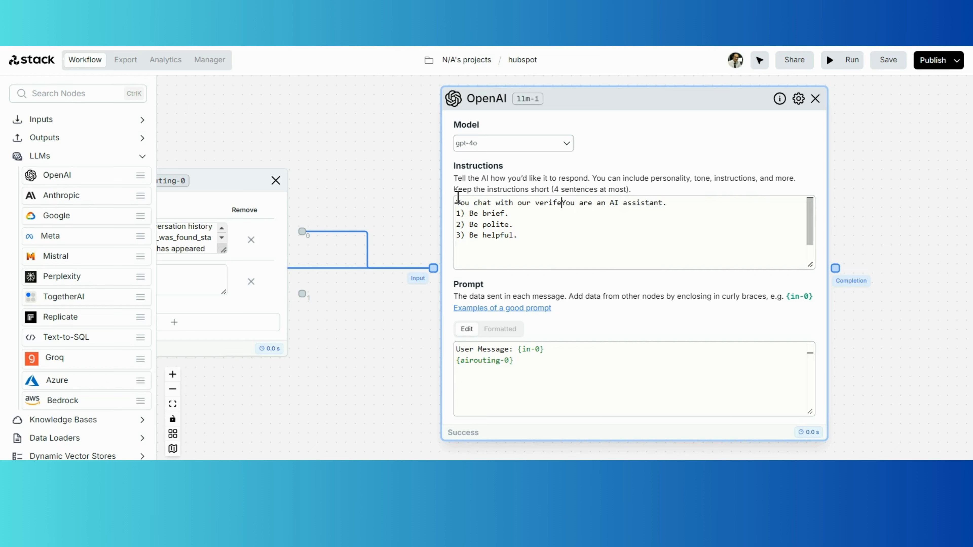
pyautogui.write('ed users')
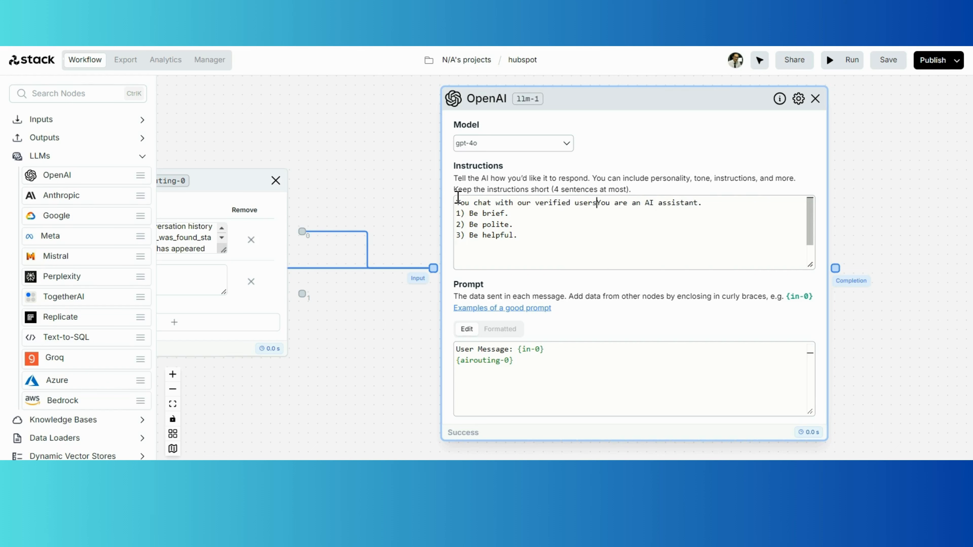
pyautogui.write('.')
pyautogui.press('Return')
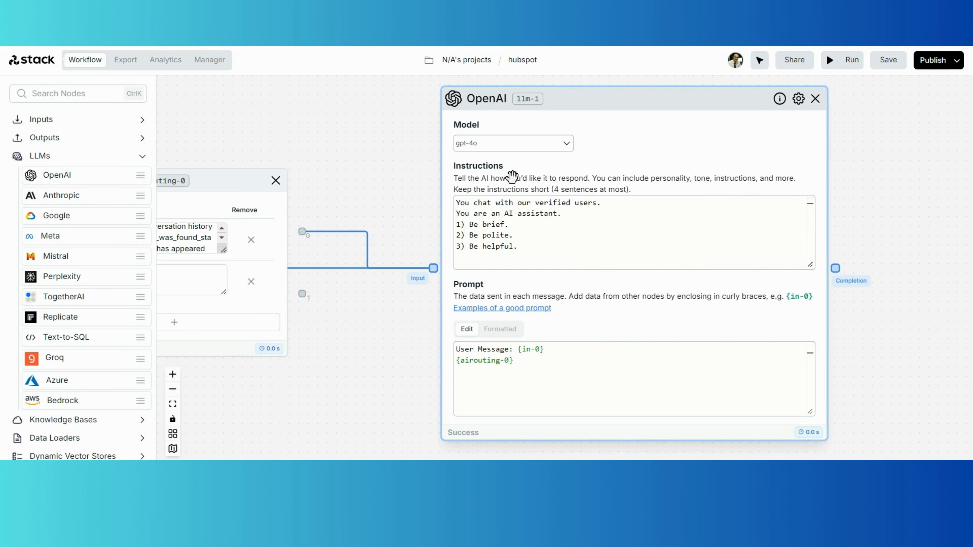
# Add a Routing Combine node and place it between the second OpenAI node and out-0, shifting out-0 to make room
pyautogui.scroll(-2, 501, 260)
pyautogui.scroll(2, 469, 242)
pyautogui.click(393, 168)
pyautogui.scroll(-4, 394, 168)
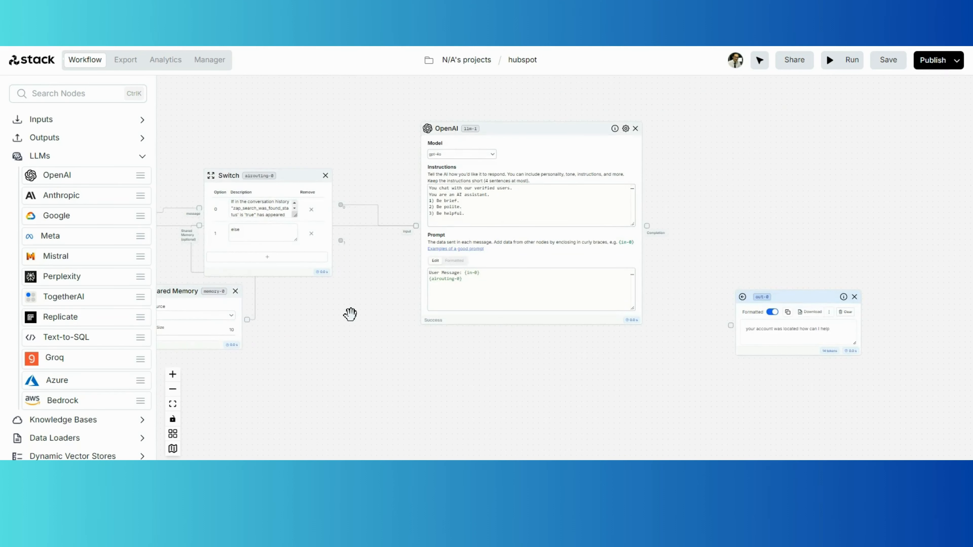
pyautogui.moveTo(373, 333); pyautogui.dragTo(376, 308)
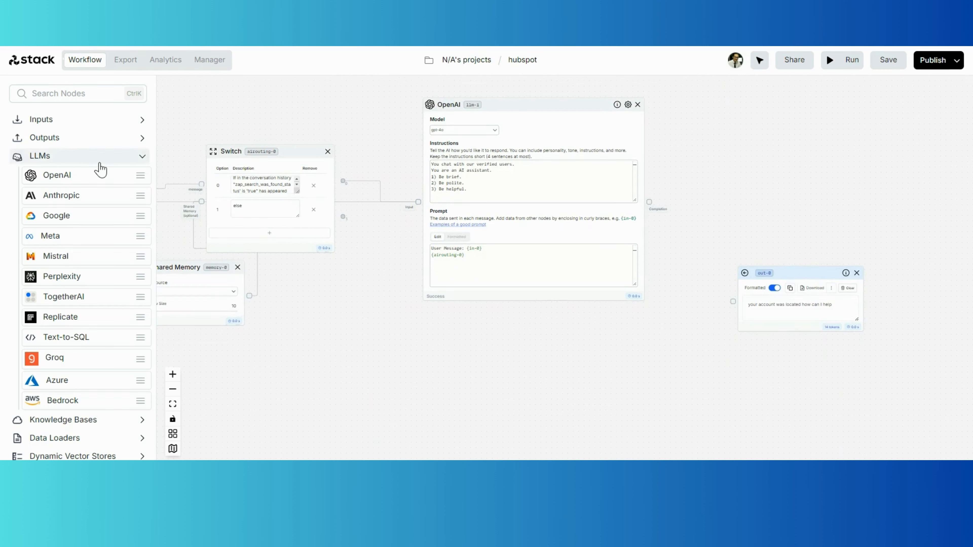
pyautogui.click(99, 158)
pyautogui.scroll(-2, 87, 272)
pyautogui.click(93, 308)
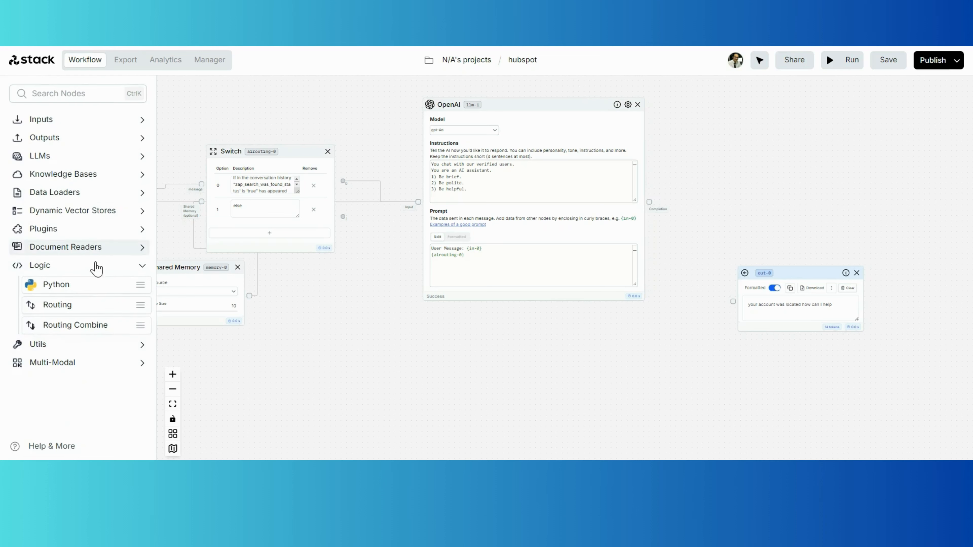
pyautogui.moveTo(99, 326); pyautogui.dragTo(617, 330)
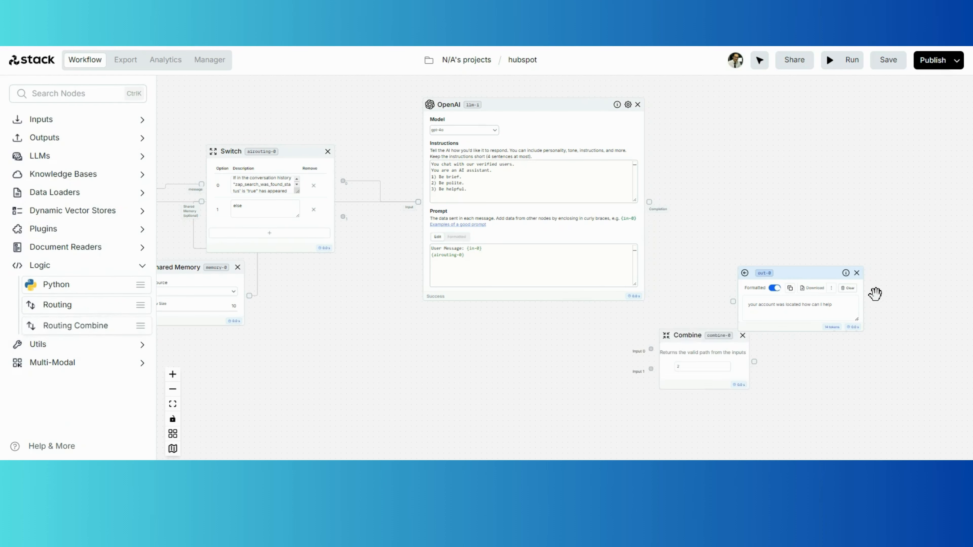
pyautogui.moveTo(804, 273); pyautogui.dragTo(845, 266)
pyautogui.moveTo(693, 339); pyautogui.dragTo(735, 190)
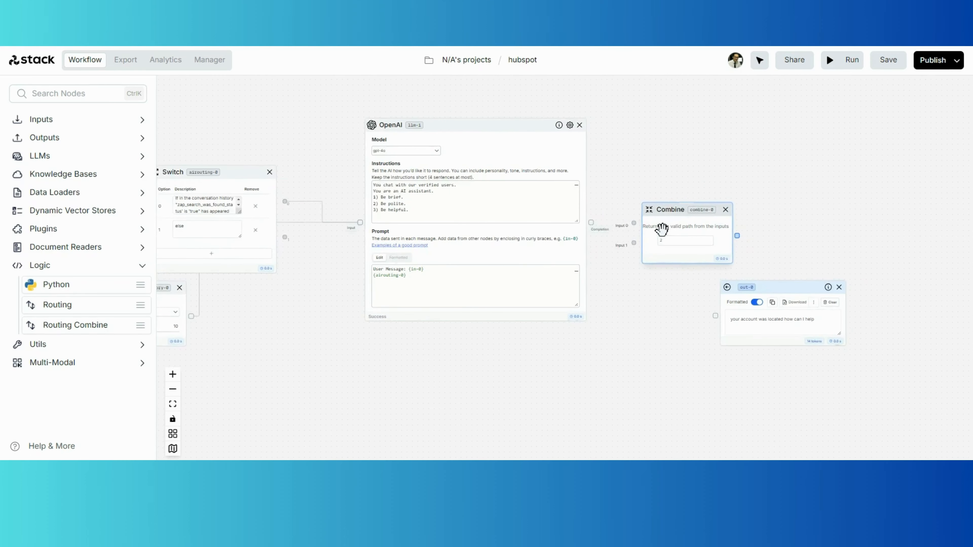
# Connect the second OpenAI node's Completion output to the Combine node's Input 0 and move Combine below that OpenAI node
pyautogui.scroll(5, 611, 226)
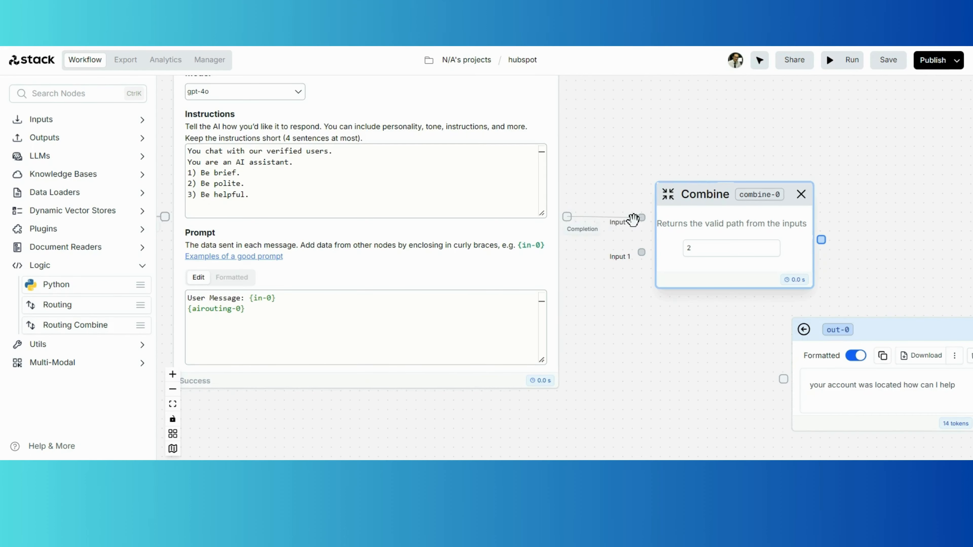
pyautogui.scroll(-3, 607, 169)
pyautogui.moveTo(611, 172); pyautogui.dragTo(613, 187)
pyautogui.moveTo(681, 201); pyautogui.dragTo(486, 427)
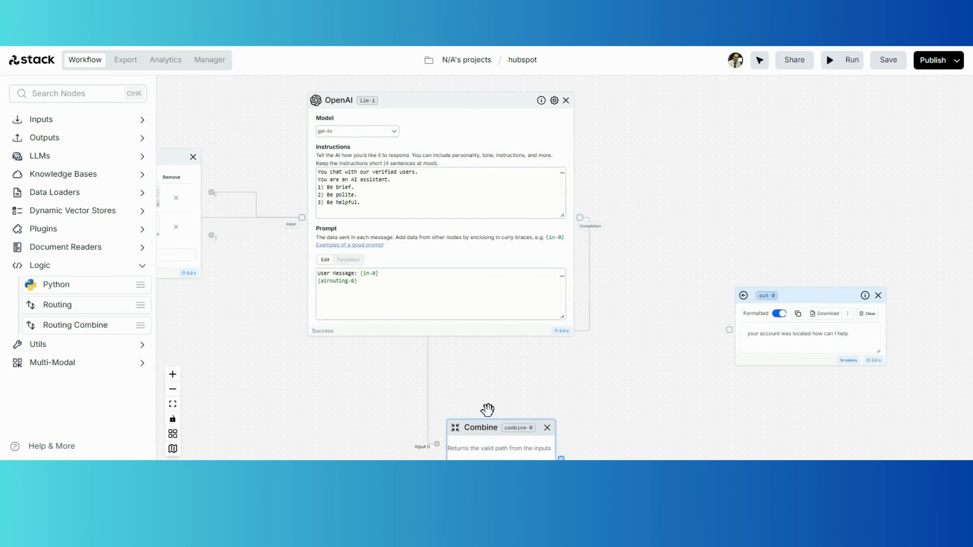
# Connect the Switch's output 1 to the Combine node's Input 1, and the Combine node's output to out-0
pyautogui.moveTo(510, 390); pyautogui.dragTo(703, 343)
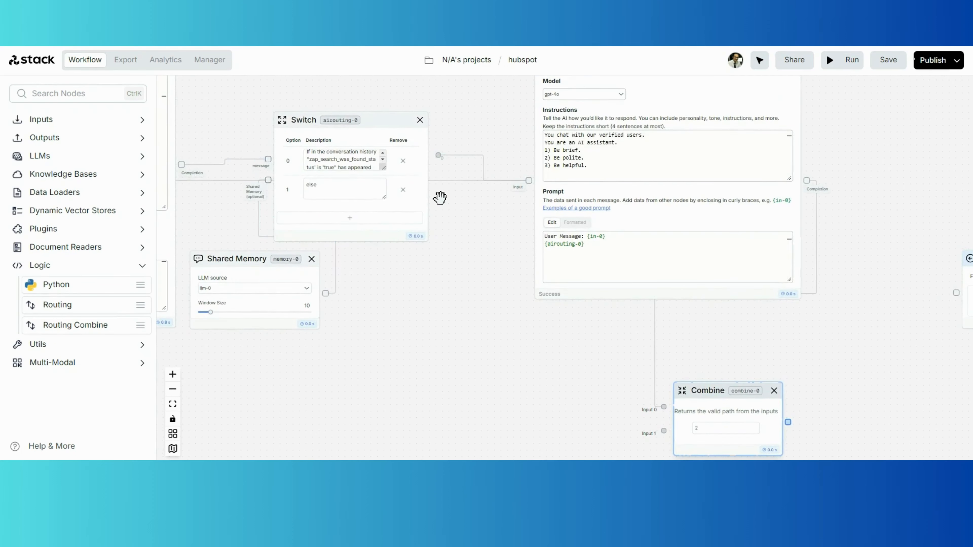
pyautogui.moveTo(438, 198); pyautogui.dragTo(664, 431)
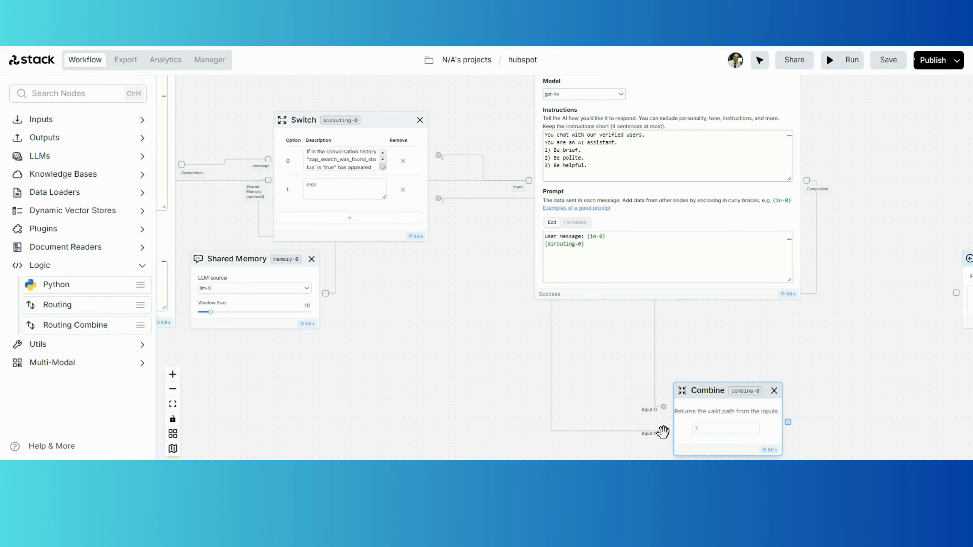
pyautogui.moveTo(857, 332); pyautogui.dragTo(617, 382)
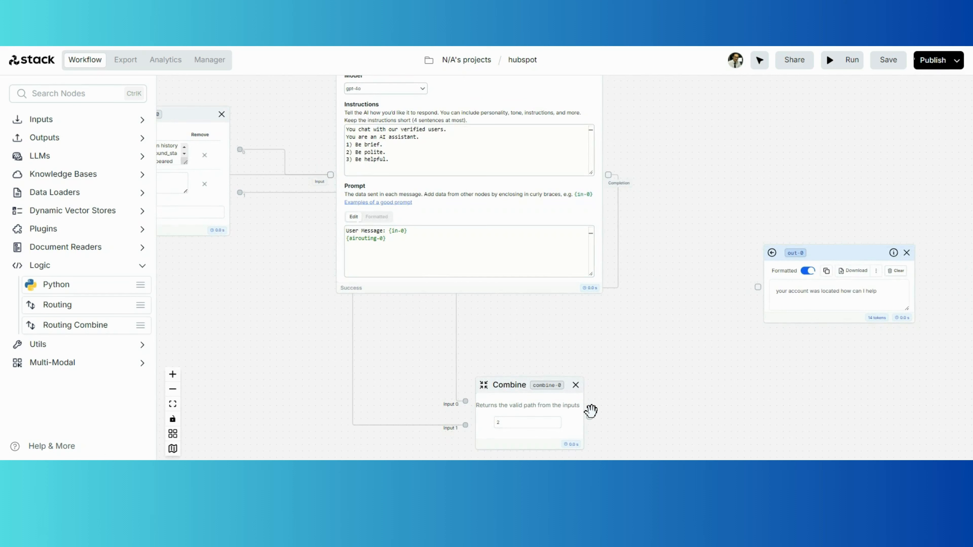
pyautogui.moveTo(589, 417); pyautogui.dragTo(758, 287)
pyautogui.moveTo(658, 237); pyautogui.dragTo(730, 233)
pyautogui.scroll(-5, 730, 233)
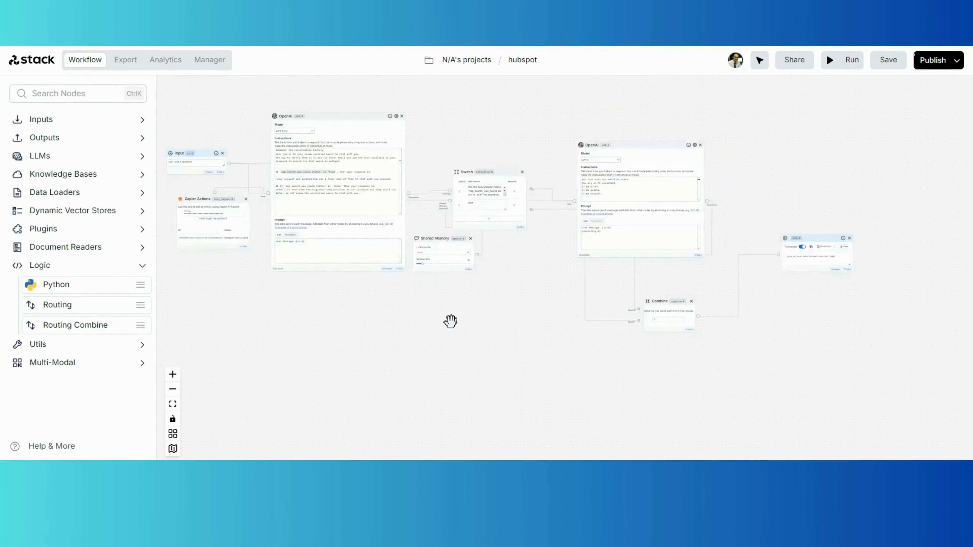
pyautogui.moveTo(450, 321); pyautogui.dragTo(492, 338)
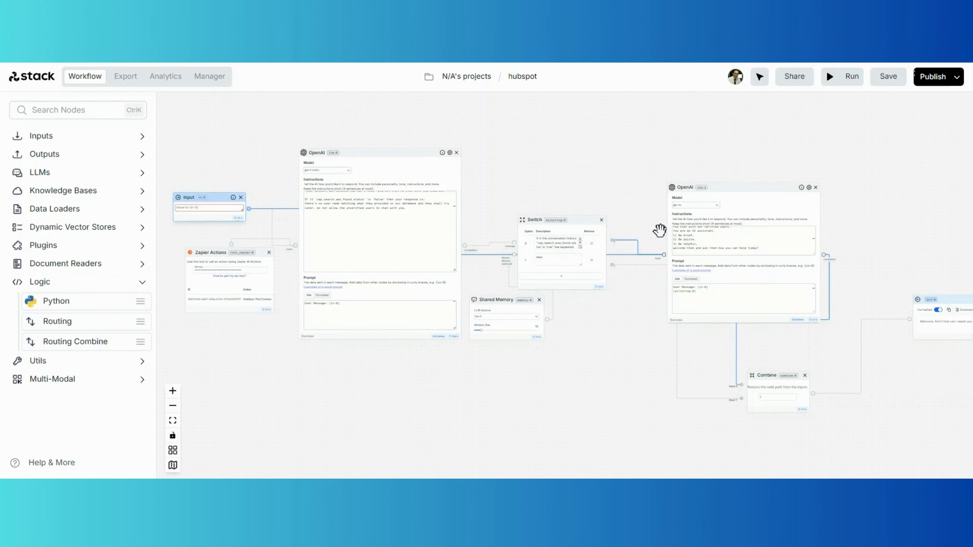
# Set the Input node's message to "hello I have a questio", run the workflow and view the reply in out-0
pyautogui.moveTo(465, 184); pyautogui.dragTo(551, 199)
pyautogui.scroll(7, 243, 160)
pyautogui.click(300, 326)
pyautogui.write('hello I have a questio')
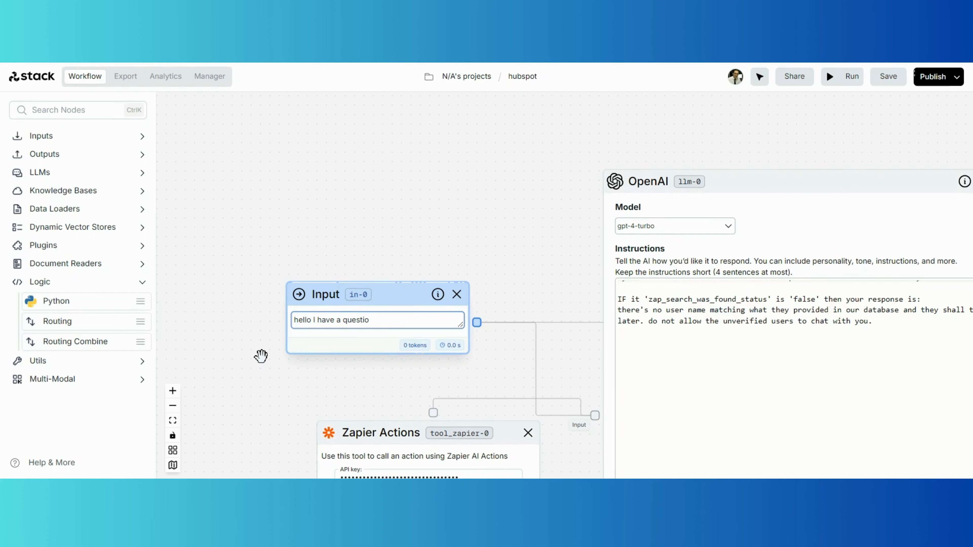
pyautogui.scroll(-5, 596, 219)
pyautogui.moveTo(883, 143); pyautogui.dragTo(485, 154)
pyautogui.click(839, 76)
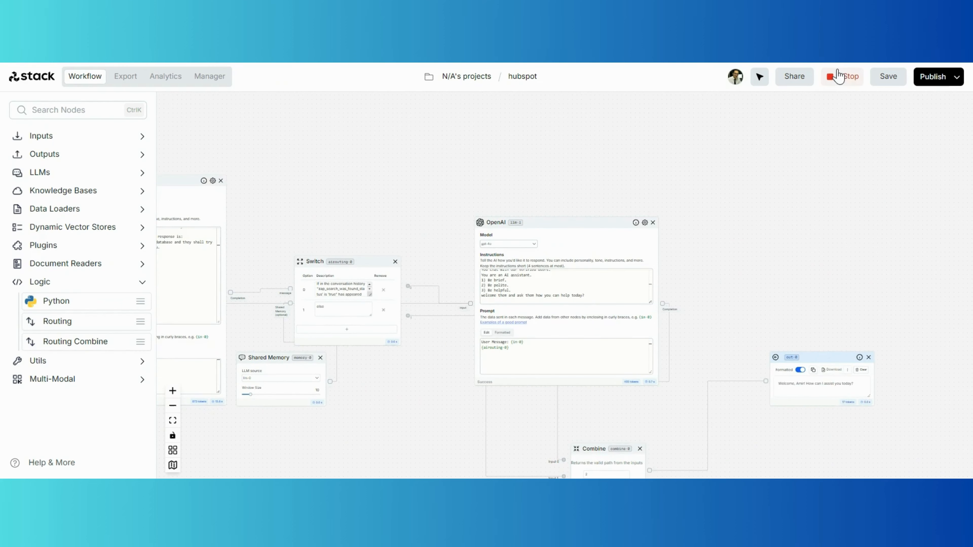
pyautogui.moveTo(831, 289); pyautogui.dragTo(821, 253)
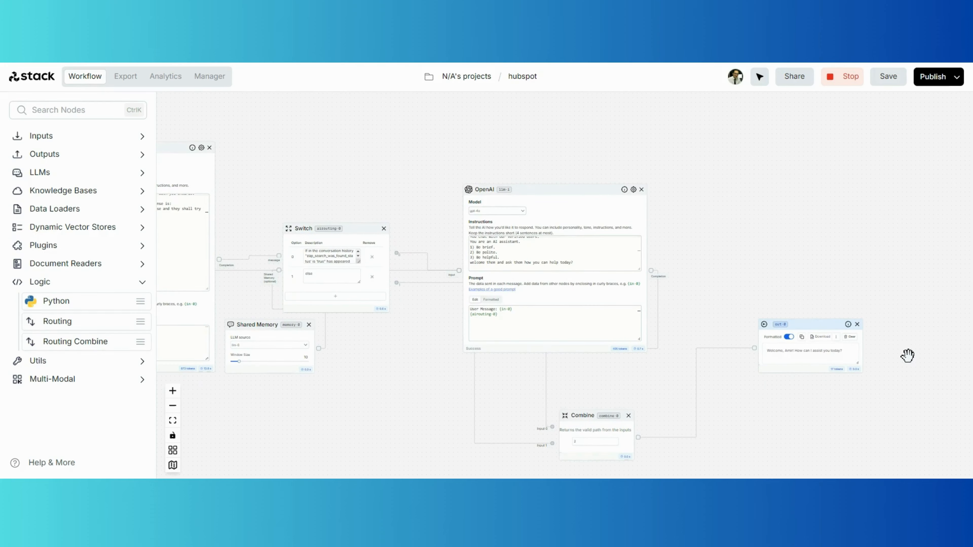
pyautogui.scroll(3, 905, 354)
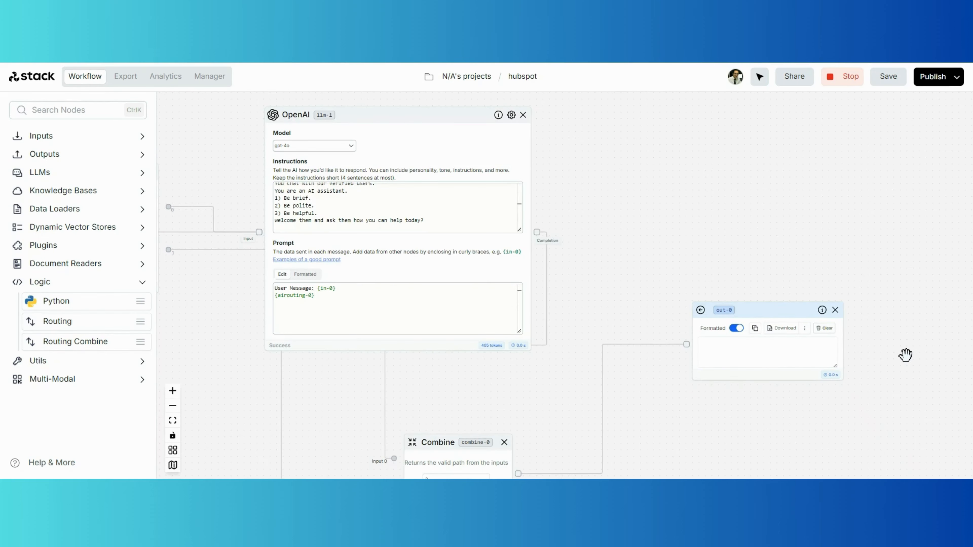
pyautogui.scroll(3, 905, 355)
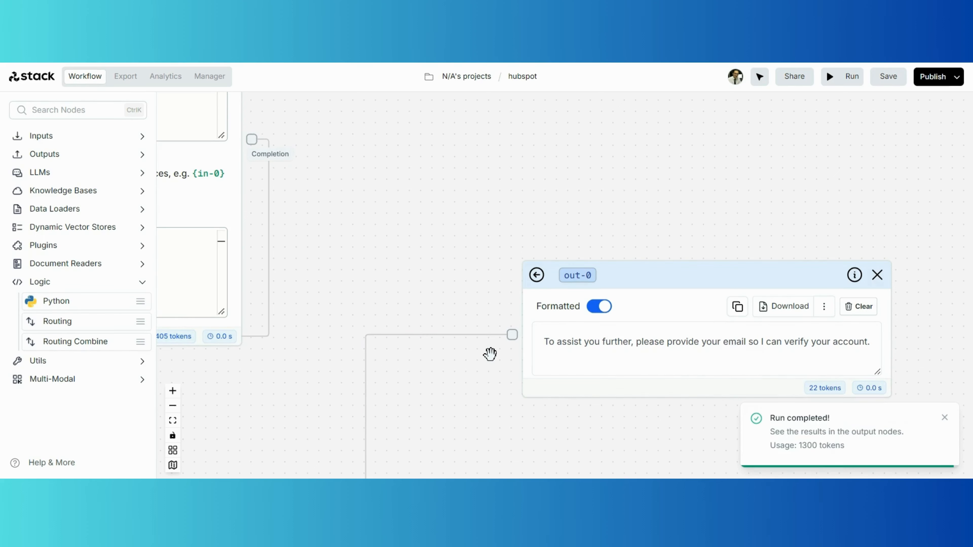
# Replace the Input node's message with the contact's email address
pyautogui.scroll(-9, 490, 354)
pyautogui.moveTo(208, 178); pyautogui.dragTo(646, 227)
pyautogui.scroll(5, 284, 306)
pyautogui.click(405, 296)
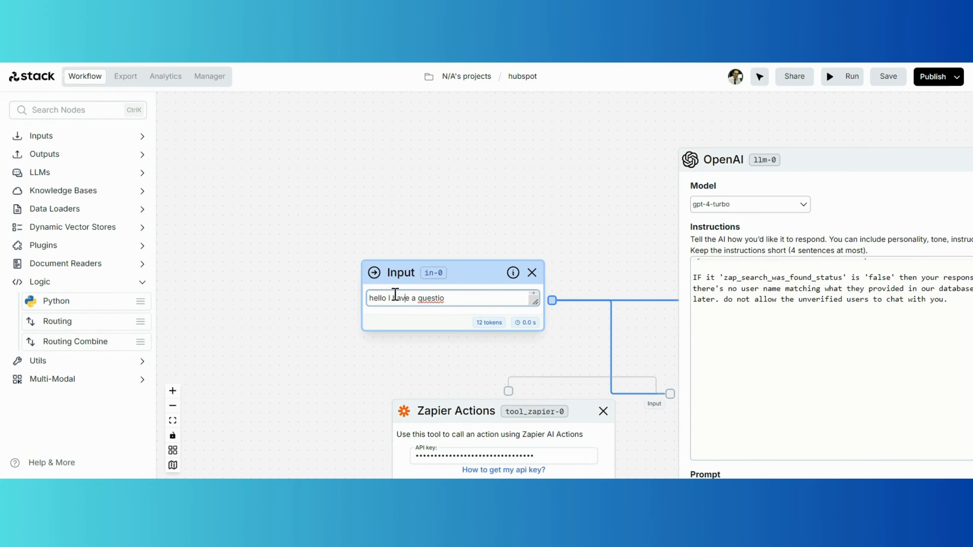
pyautogui.hotkey('ctrl', 'a')
pyautogui.write('amir')
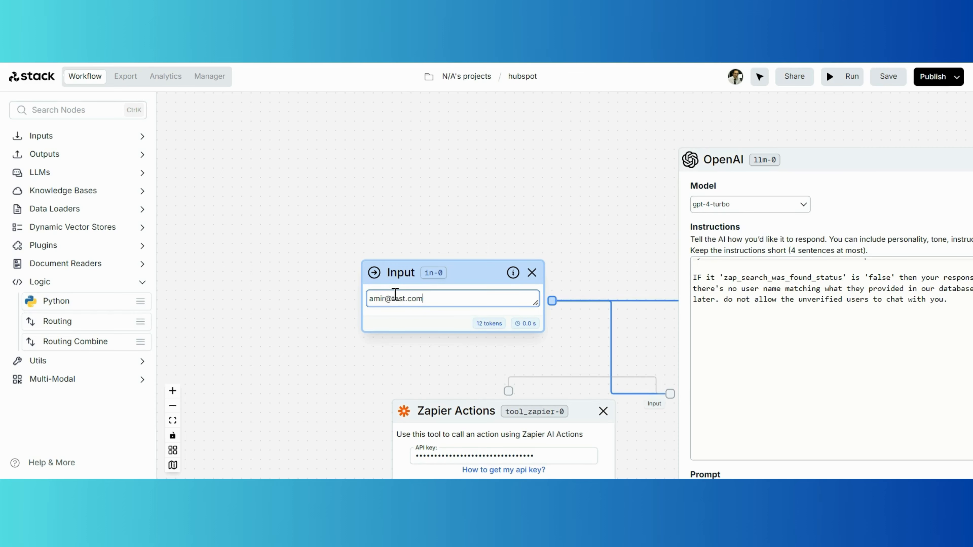
# Run the workflow with the contact's email as input and bring the out-0 node into view
pyautogui.scroll(-2, 473, 215)
pyautogui.moveTo(747, 136); pyautogui.dragTo(602, 147)
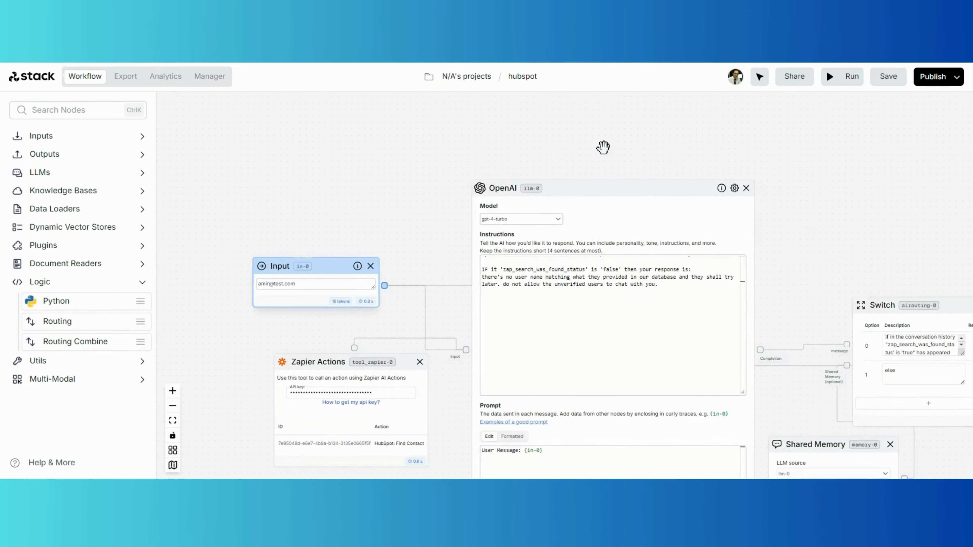
pyautogui.scroll(-2, 605, 149)
pyautogui.moveTo(916, 200); pyautogui.dragTo(672, 195)
pyautogui.moveTo(883, 187); pyautogui.dragTo(782, 182)
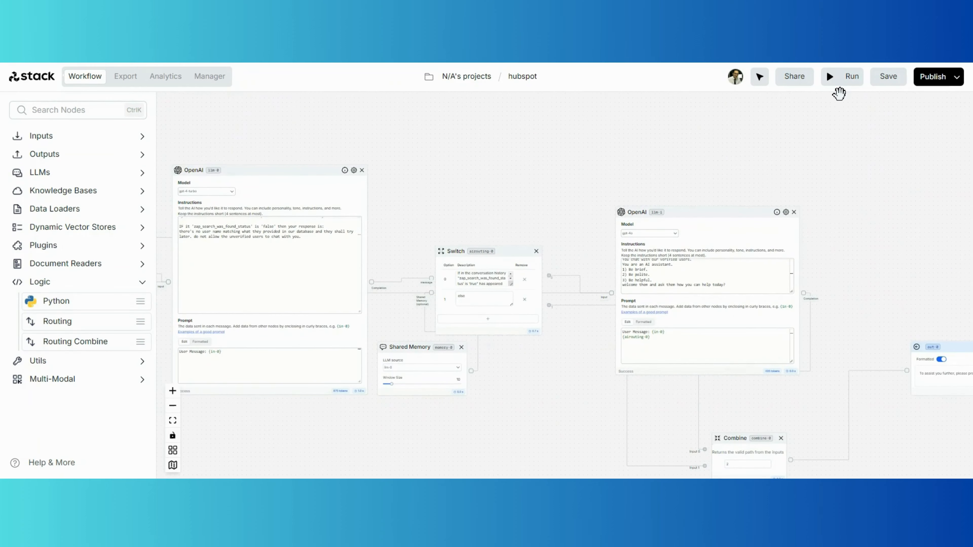
pyautogui.click(849, 77)
pyautogui.moveTo(924, 256); pyautogui.dragTo(833, 251)
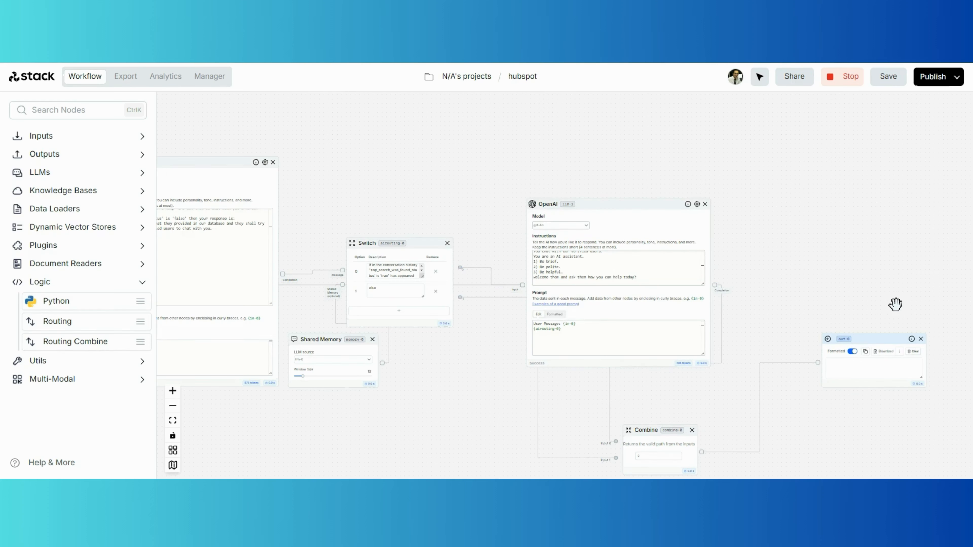
# Read the reply to the email verification message in the out-0 node
pyautogui.moveTo(879, 301); pyautogui.dragTo(733, 240)
pyautogui.scroll(4, 794, 312)
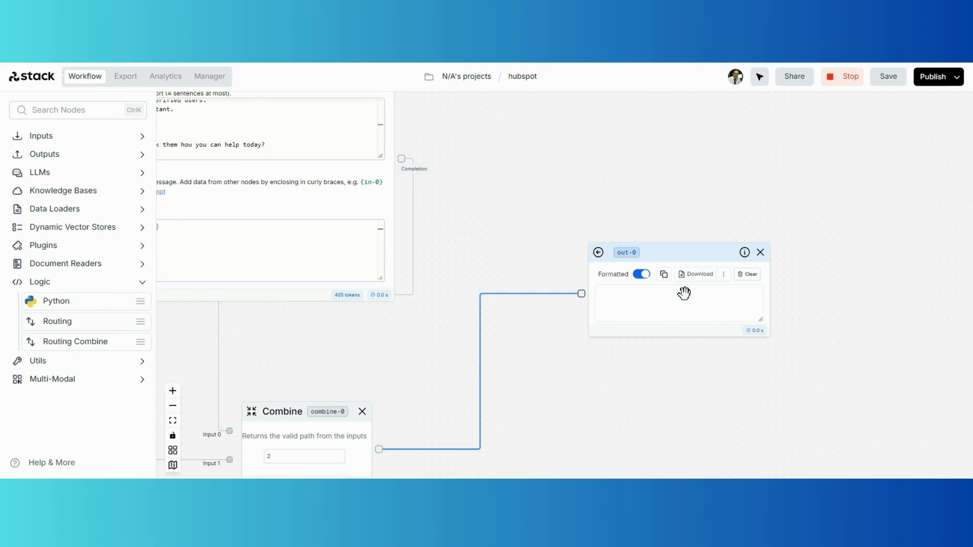
pyautogui.scroll(3, 649, 350)
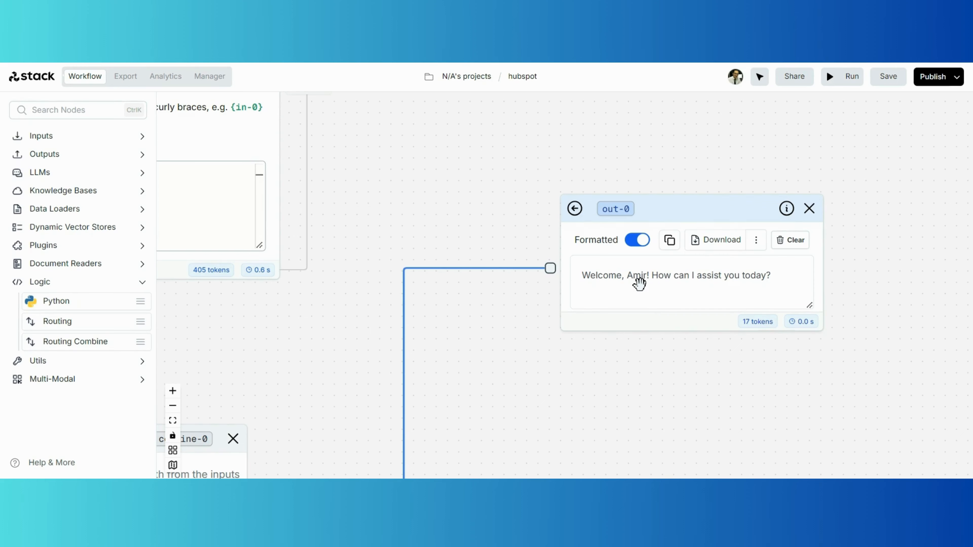
# Replace the Input node's message with "can I start a company with $10"
pyautogui.scroll(-8, 652, 319)
pyautogui.moveTo(392, 183); pyautogui.dragTo(741, 192)
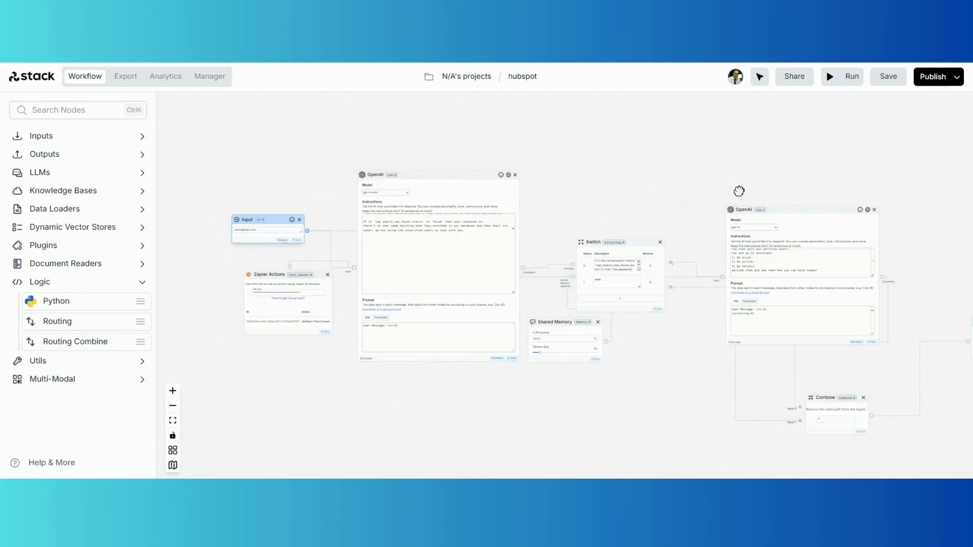
pyautogui.scroll(8, 267, 219)
pyautogui.click(311, 216)
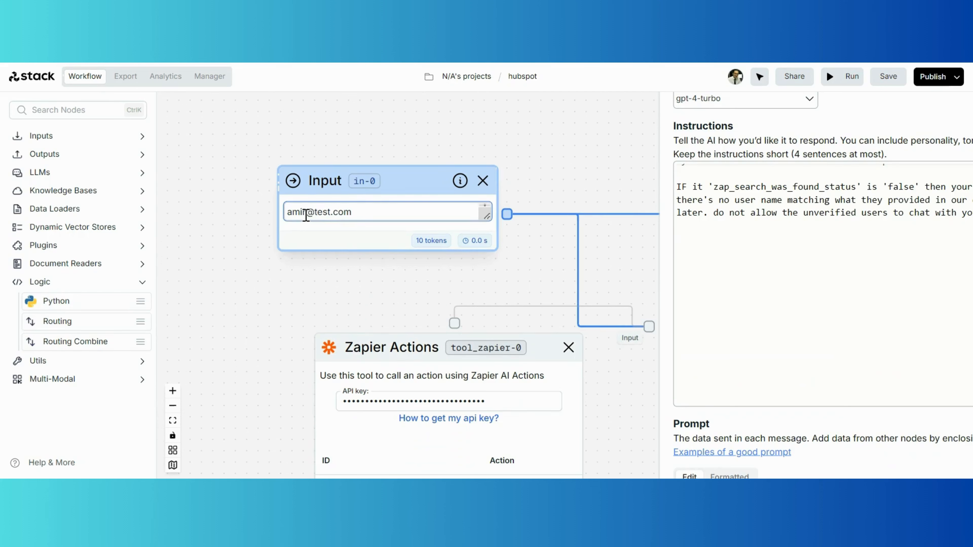
pyautogui.hotkey('ctrl', 'a')
pyautogui.write('can')
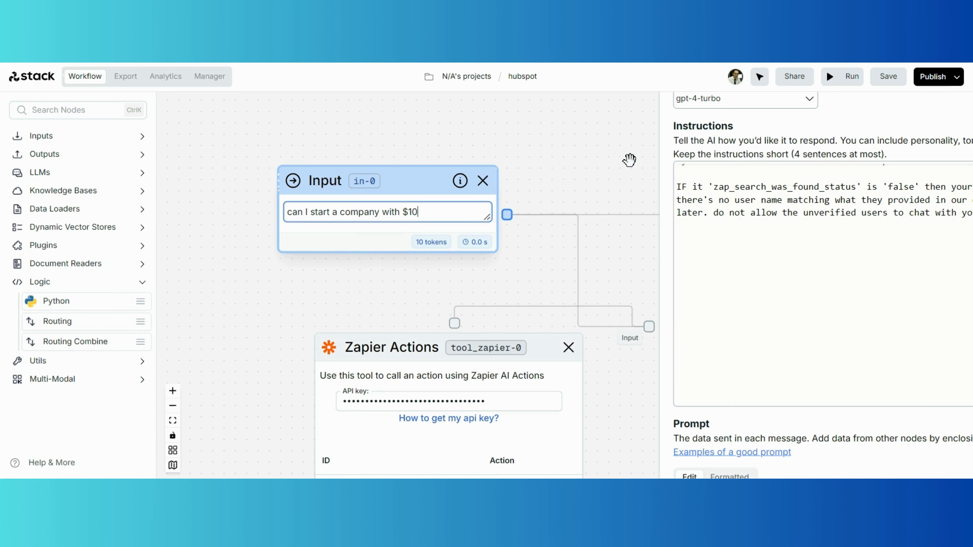
# Run the workflow with the company question, follow it through to the out-0 reply, and review the whole node layout
pyautogui.click(851, 79)
pyautogui.scroll(-5, 563, 138)
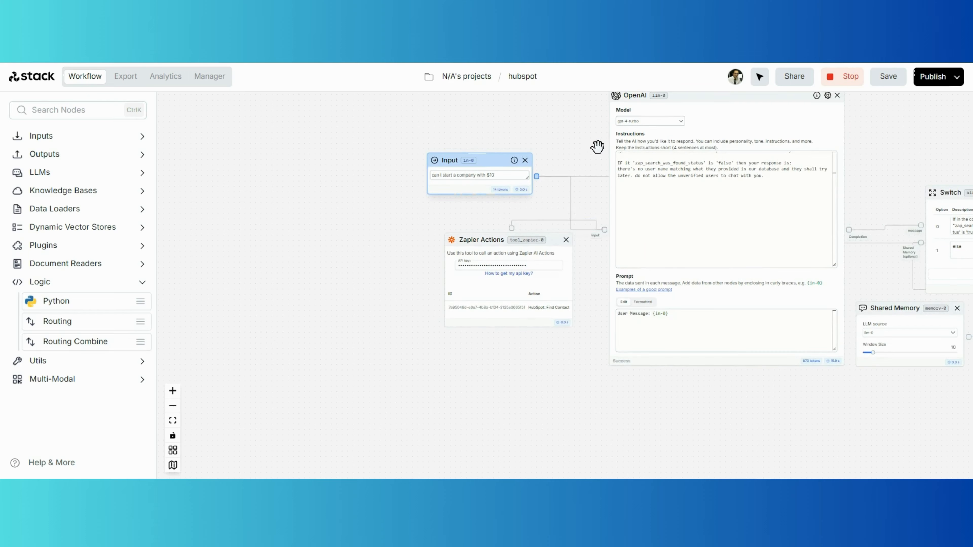
pyautogui.moveTo(917, 131); pyautogui.dragTo(697, 149)
pyautogui.moveTo(845, 161); pyautogui.dragTo(681, 166)
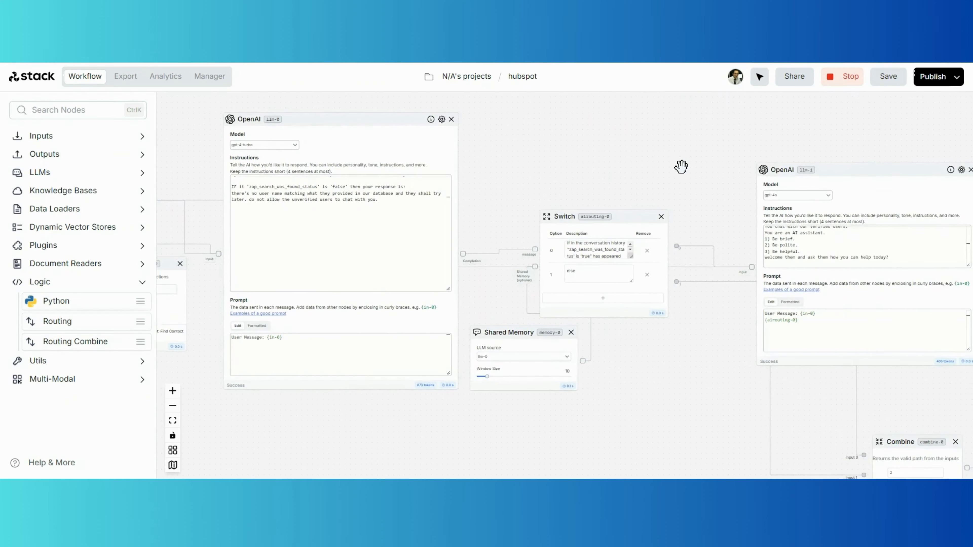
pyautogui.moveTo(819, 139); pyautogui.dragTo(528, 146)
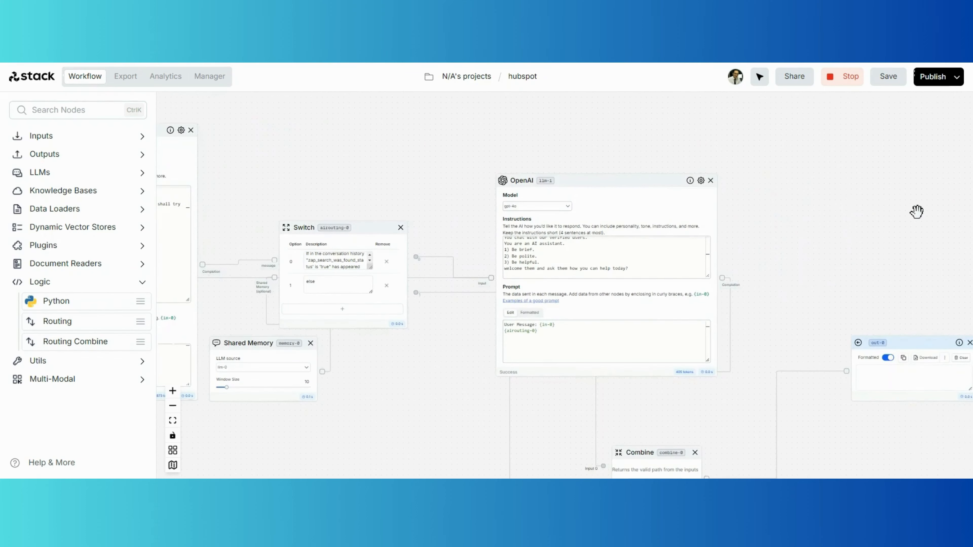
pyautogui.moveTo(917, 211); pyautogui.dragTo(703, 186)
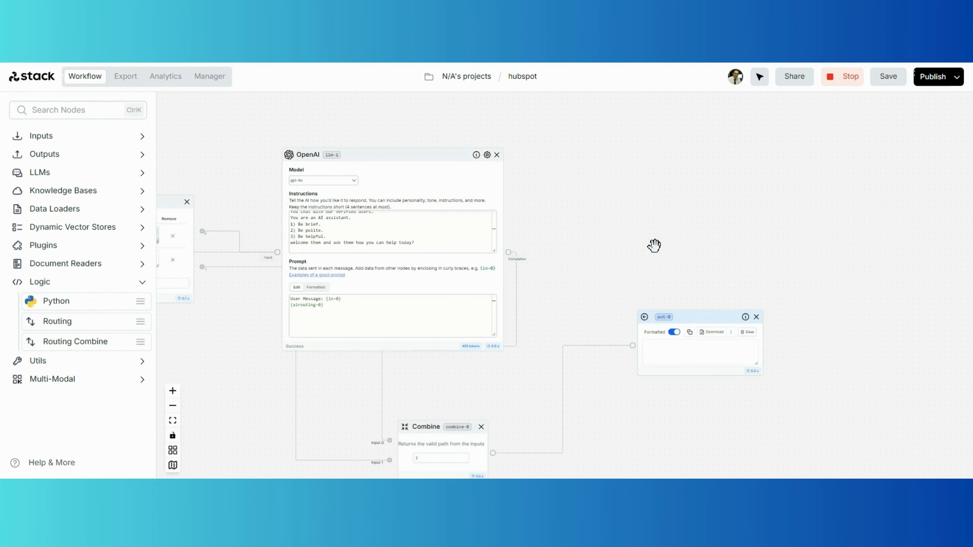
pyautogui.moveTo(654, 246); pyautogui.dragTo(672, 217)
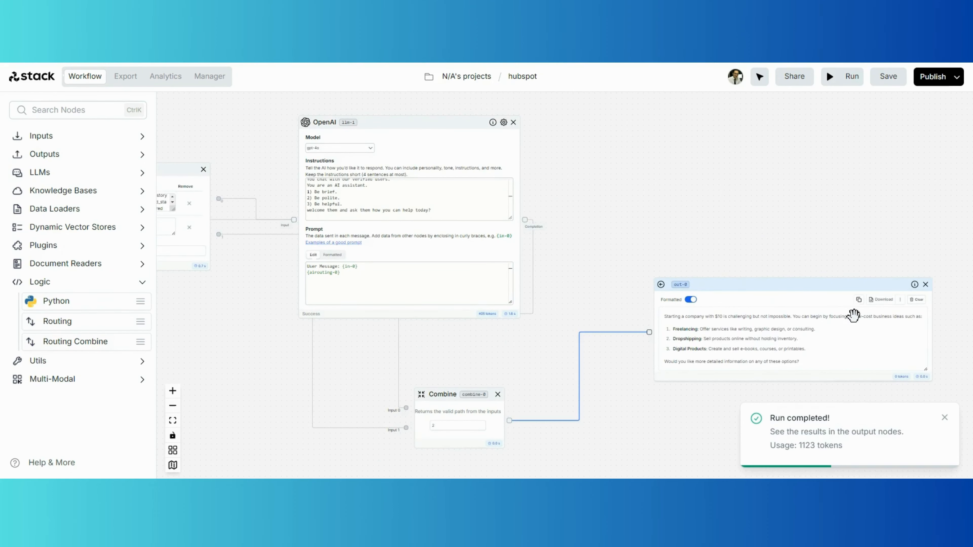
pyautogui.scroll(-5, 667, 187)
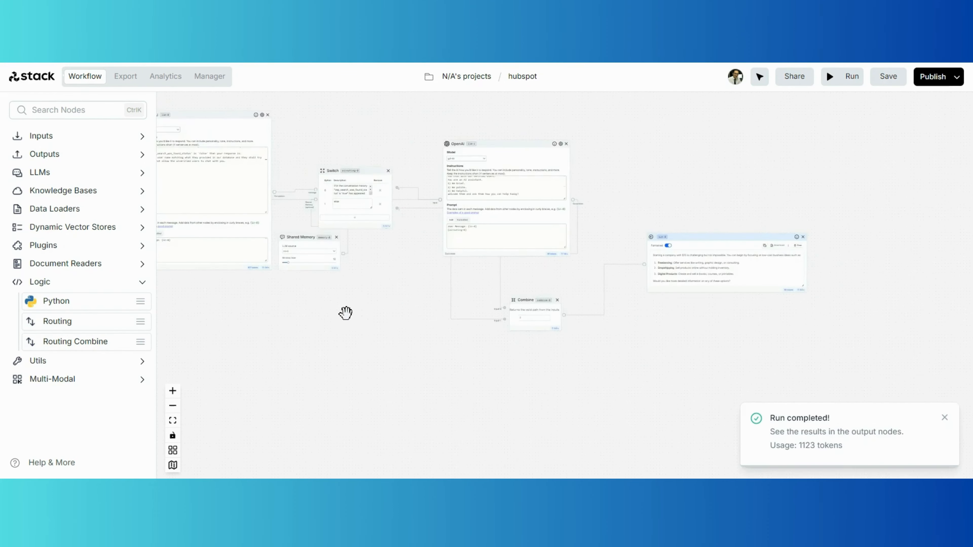
pyautogui.moveTo(346, 313); pyautogui.dragTo(475, 326)
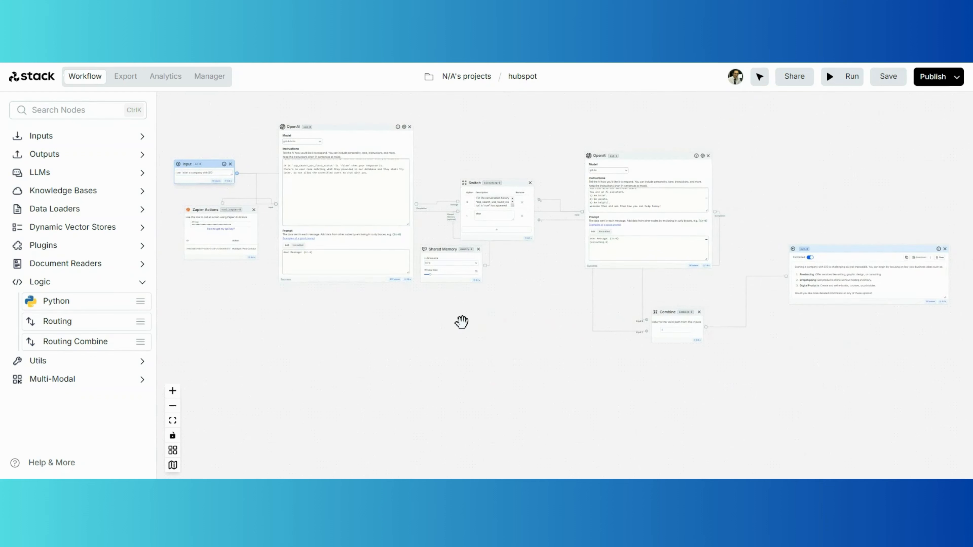